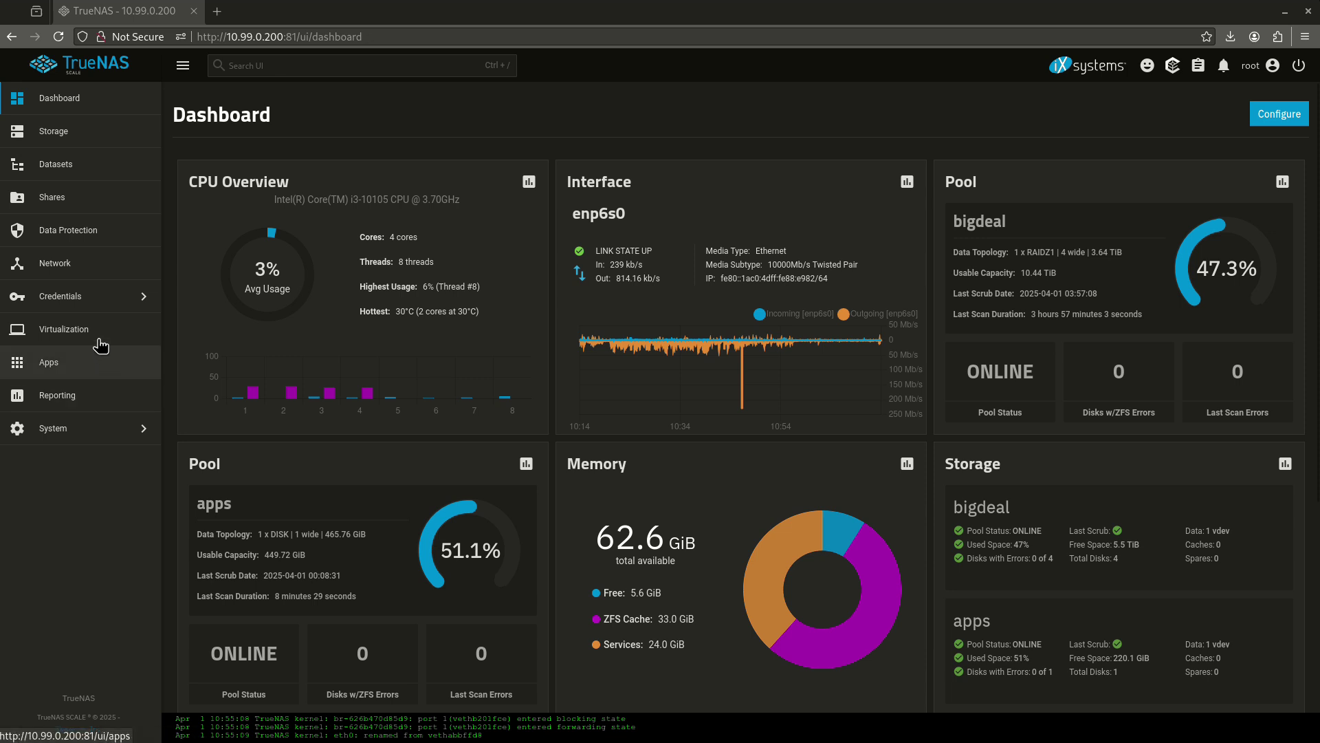
Review the Periodic S.M.A.R.T. Tests schedule under Data Protection, then return to the Dashboard.
{"action": "left_click", "coordinate": [91, 231]}
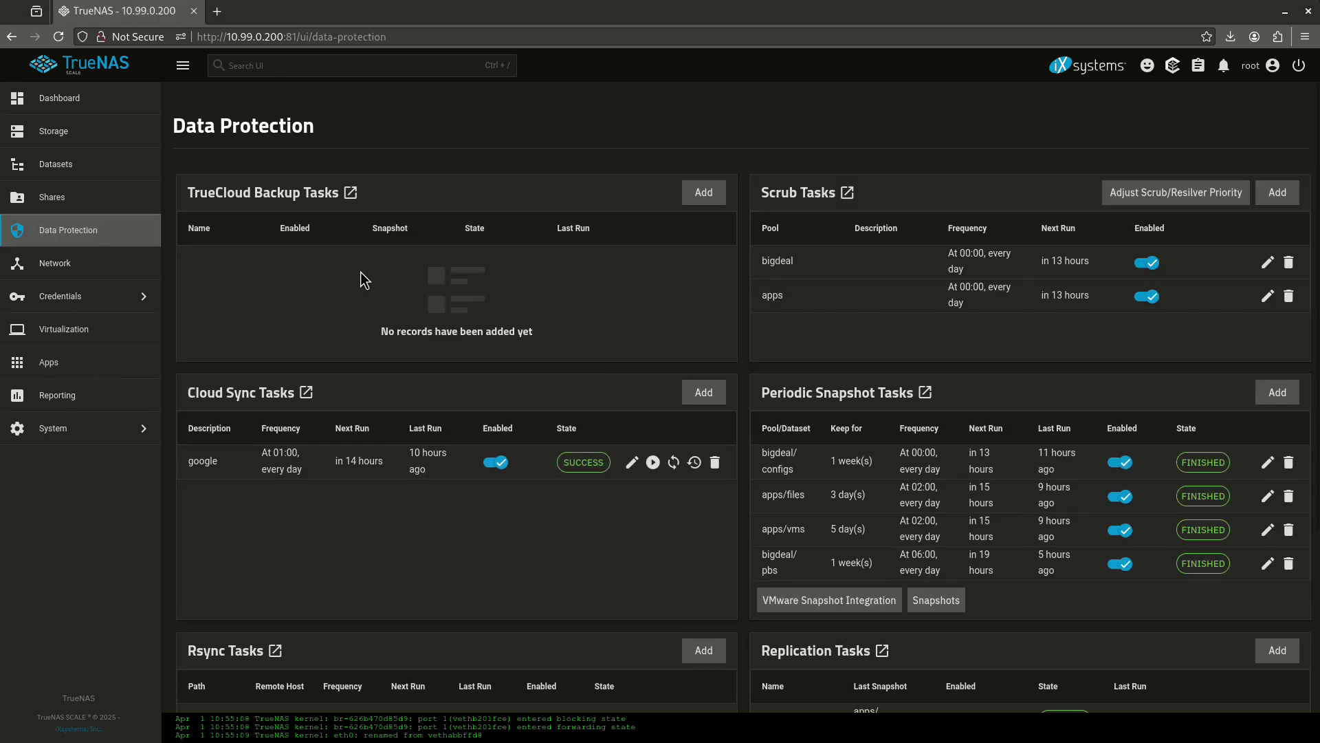
{"action": "scroll", "coordinate": [548, 272], "scroll_direction": "down", "scroll_amount": 3}
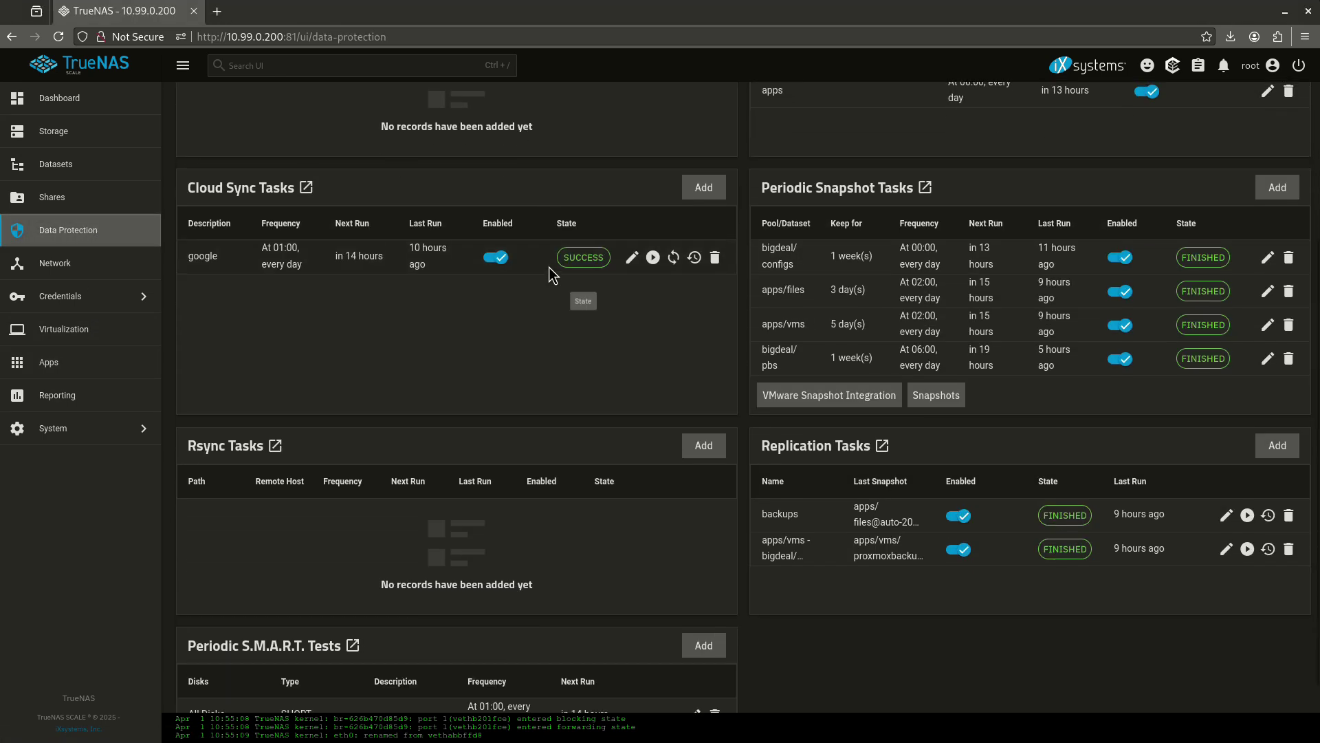
{"action": "scroll", "coordinate": [549, 267], "scroll_direction": "down", "scroll_amount": 1}
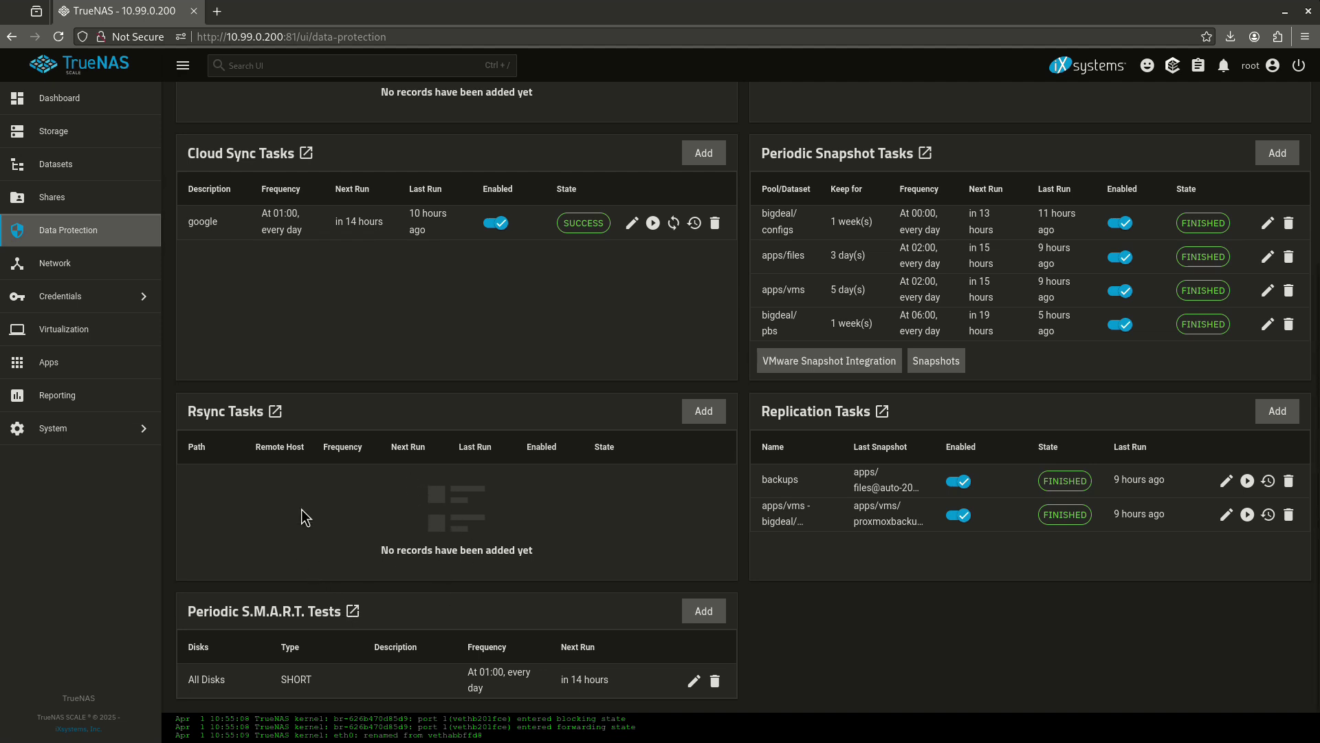
{"action": "left_click", "coordinate": [108, 111]}
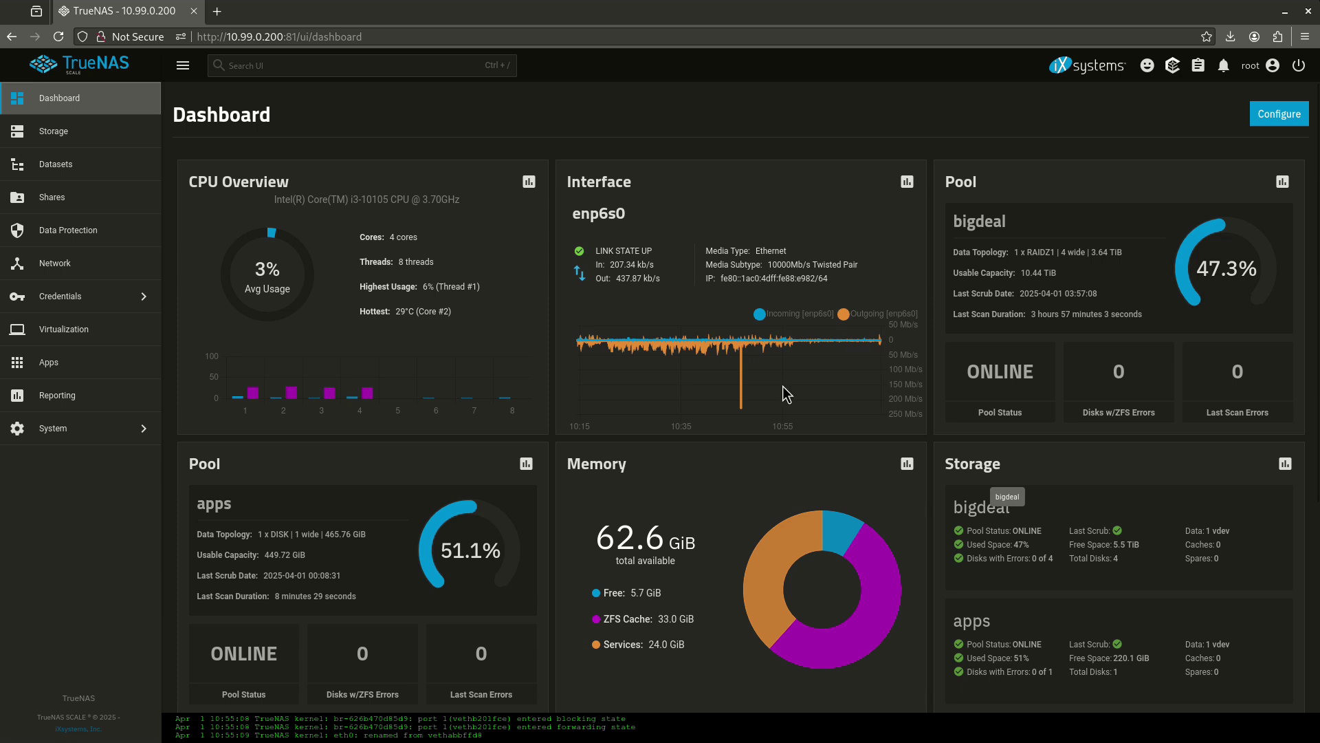
Search the app catalog for 'scruti' and open the Scrutiny app page.
{"action": "left_click", "coordinate": [114, 362]}
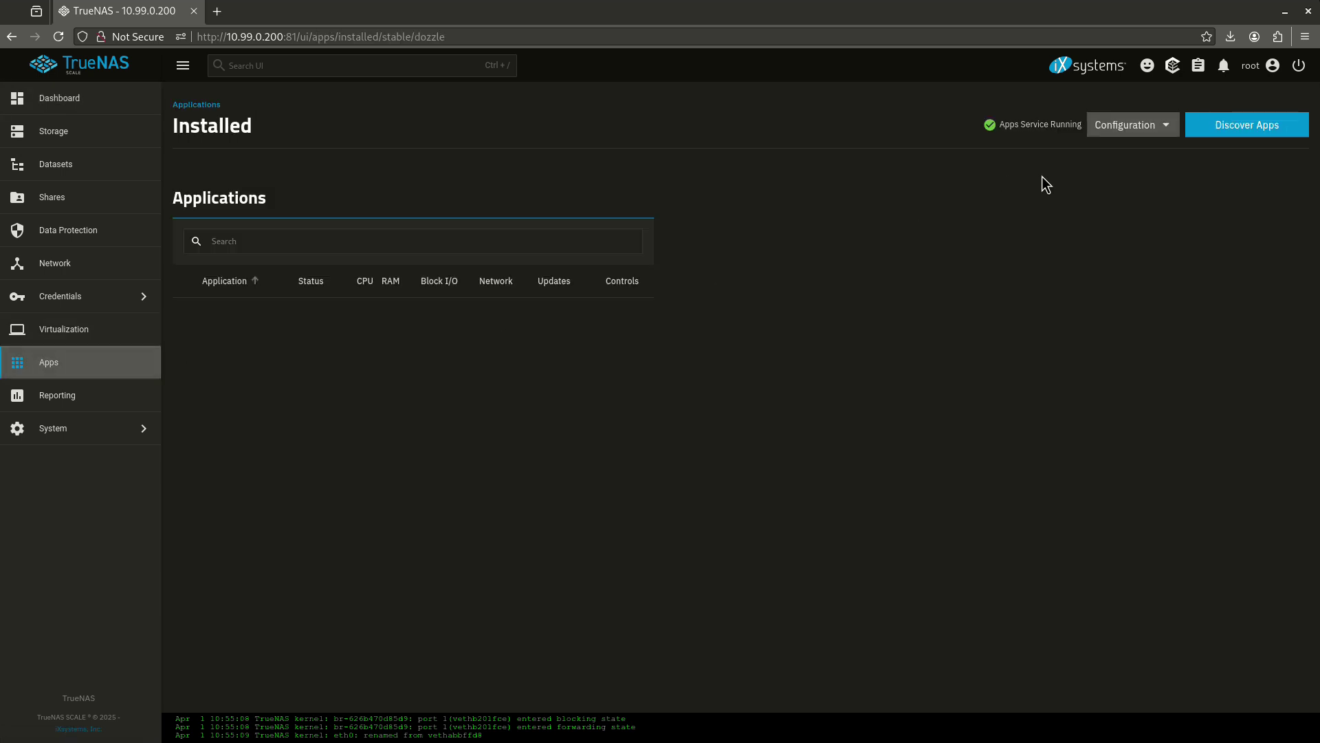
{"action": "left_click", "coordinate": [1244, 124]}
{"action": "left_click", "coordinate": [358, 198]}
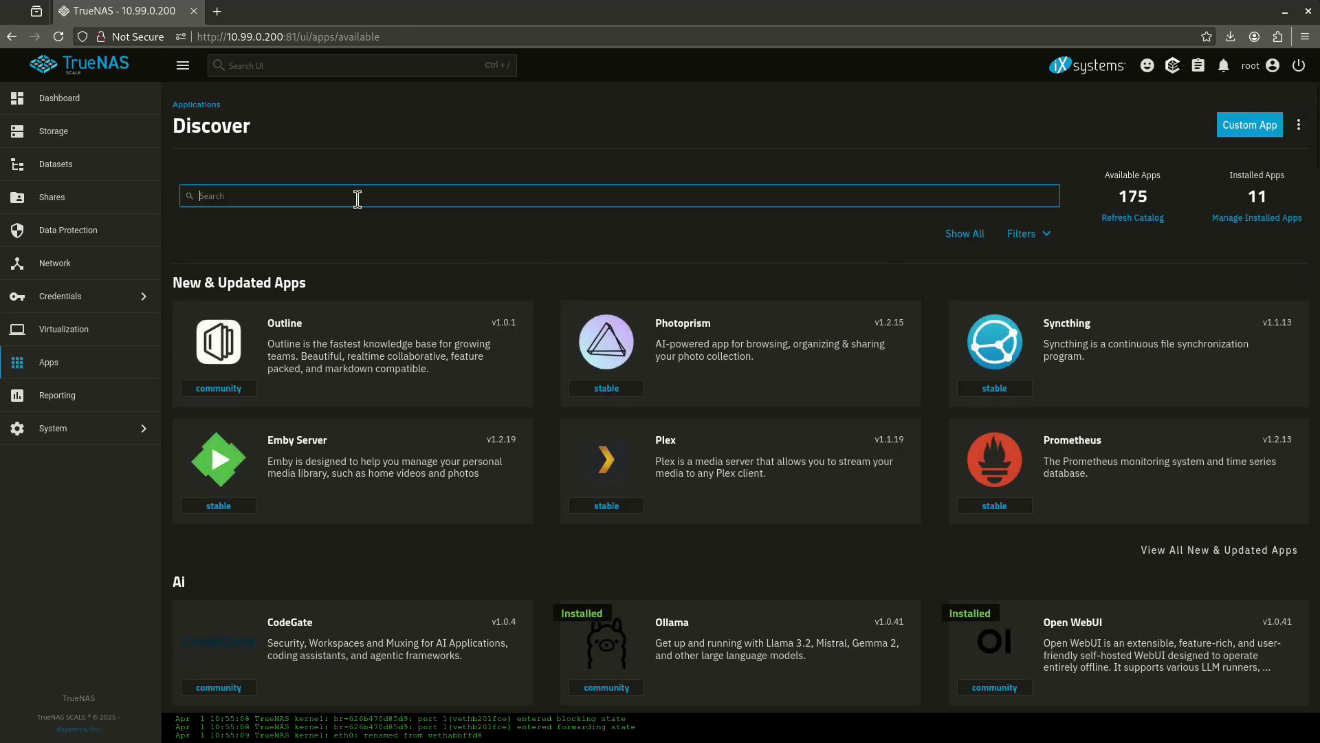
{"action": "type", "text": "scruti"}
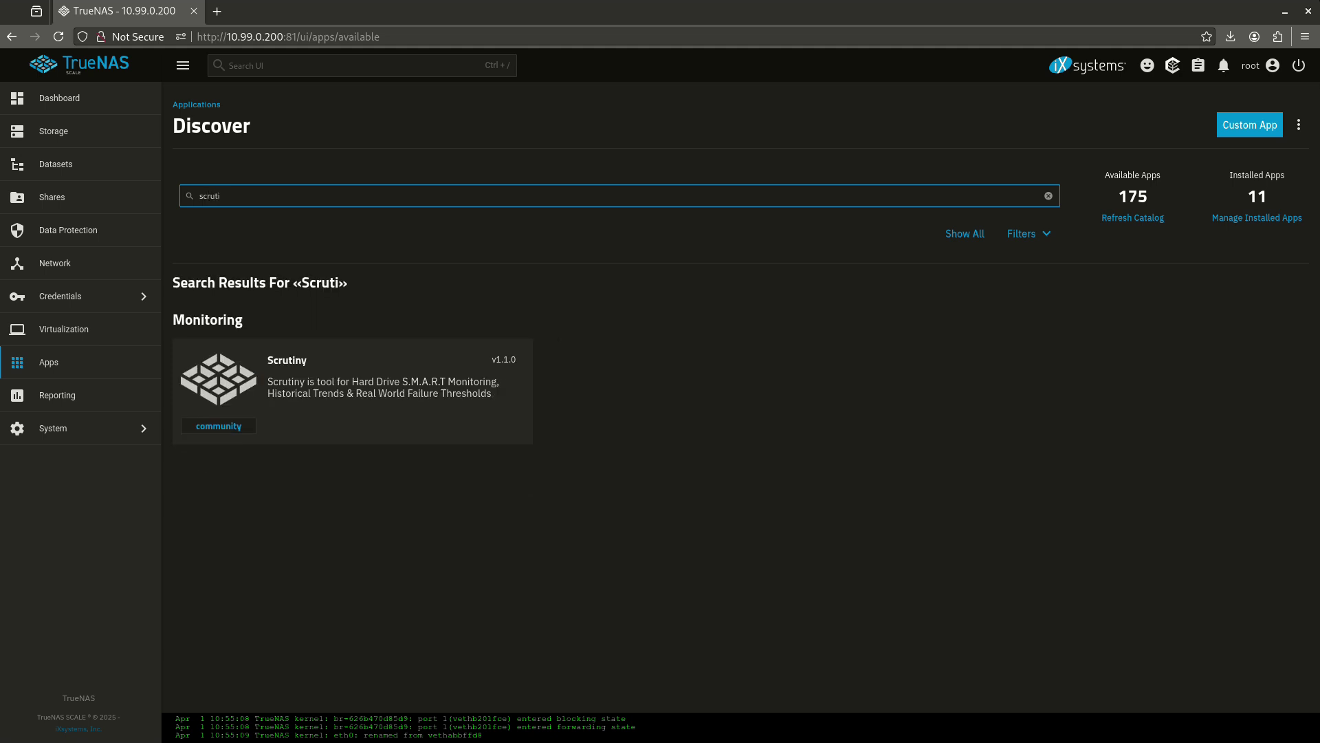
{"action": "left_click", "coordinate": [332, 417]}
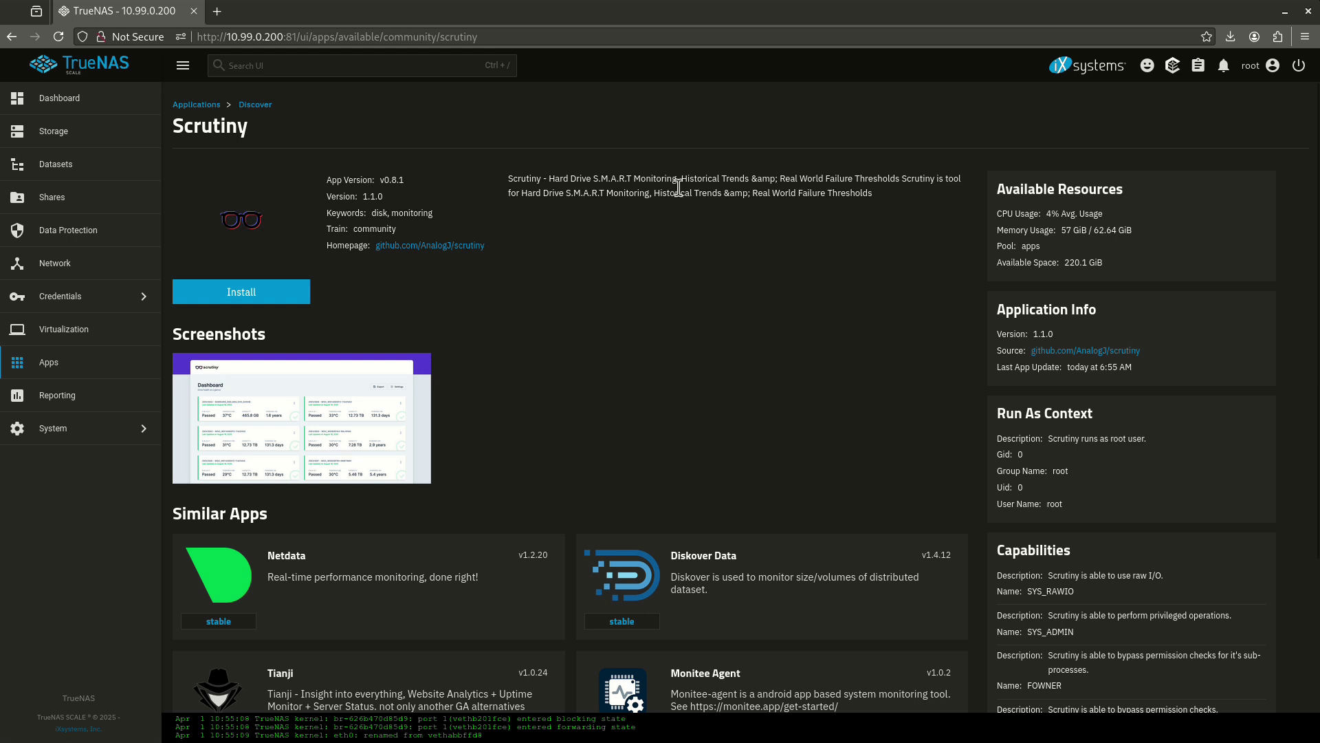
Install Scrutiny with its default settings and open its Web UI in a new tab.
{"action": "left_click", "coordinate": [283, 296]}
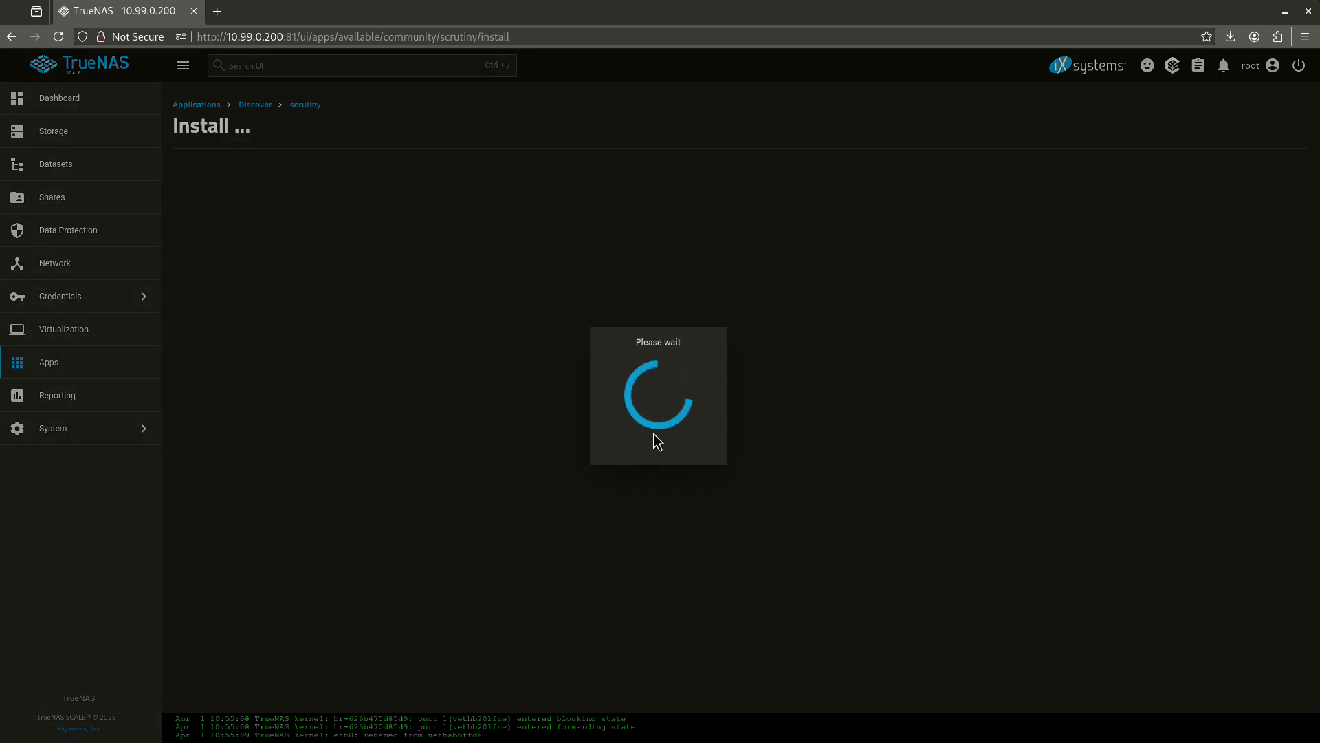
{"action": "scroll", "coordinate": [332, 322], "scroll_direction": "down", "scroll_amount": 7}
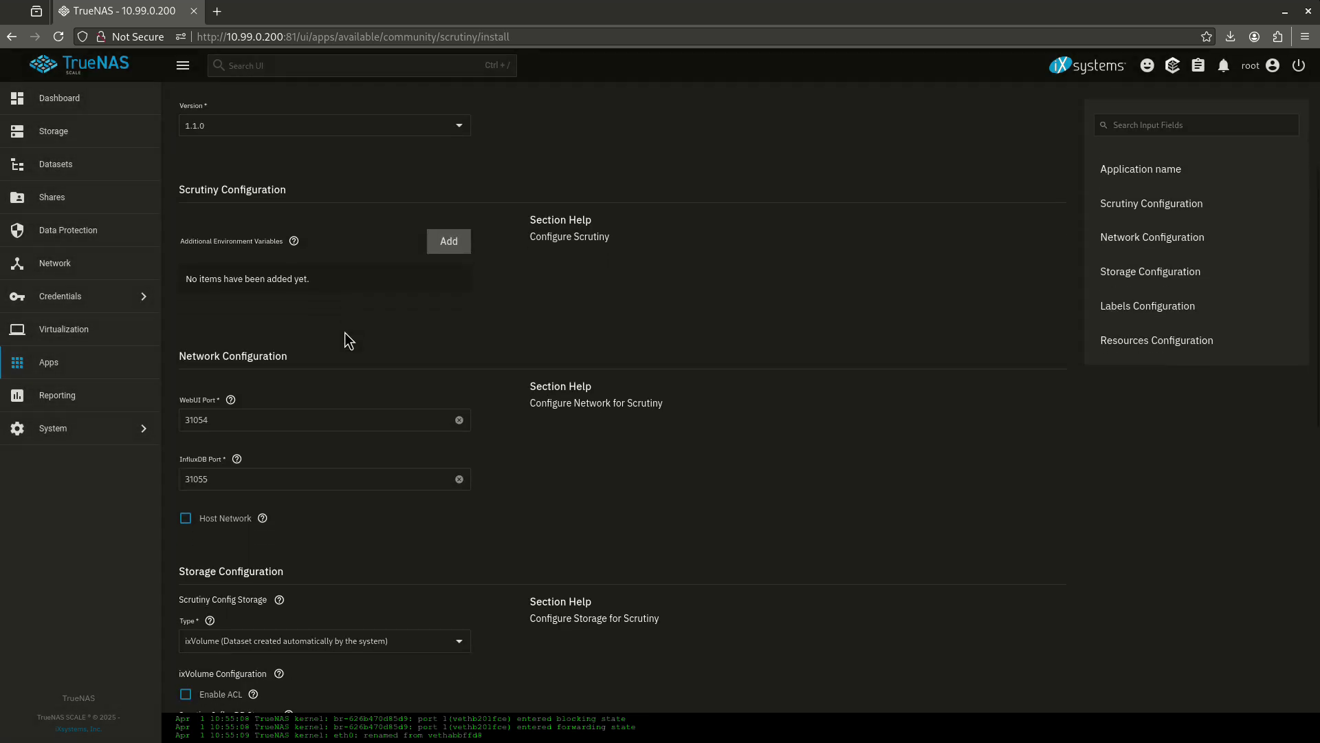
{"action": "scroll", "coordinate": [261, 349], "scroll_direction": "down", "scroll_amount": 5}
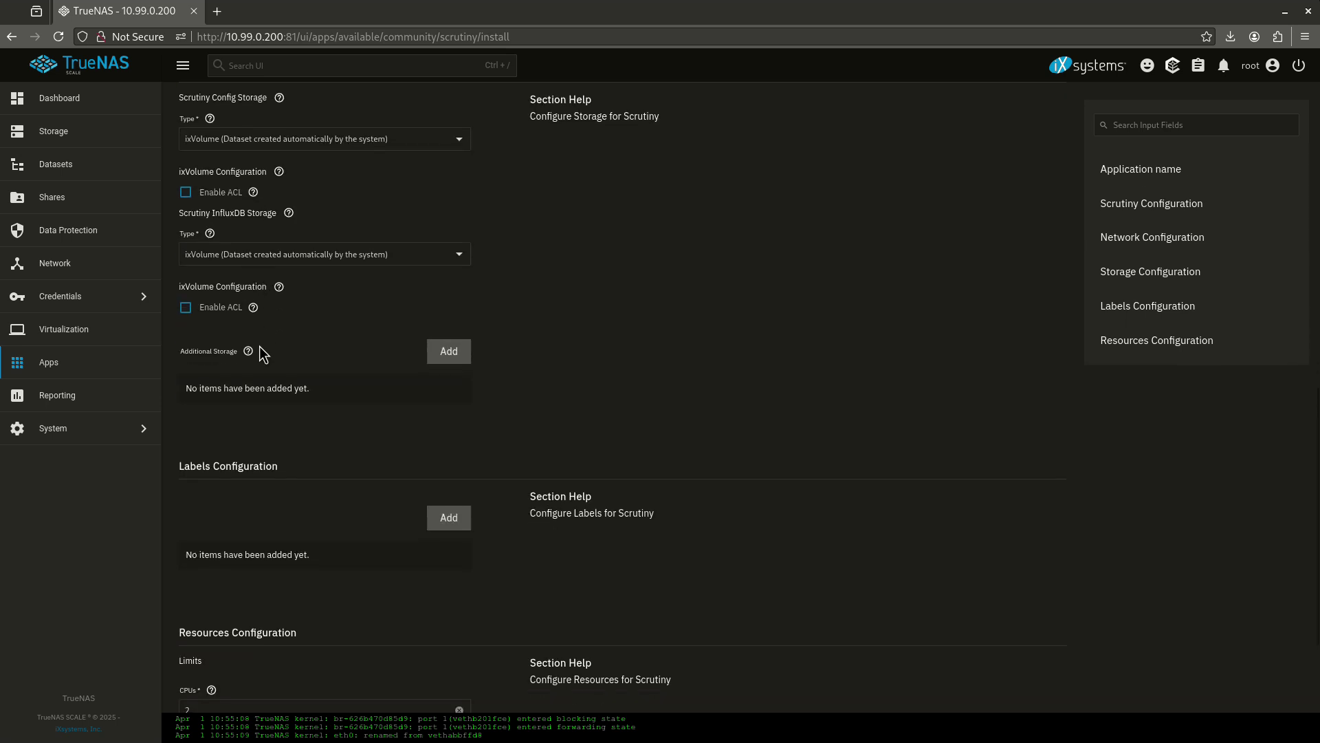
{"action": "scroll", "coordinate": [365, 383], "scroll_direction": "up", "scroll_amount": 5}
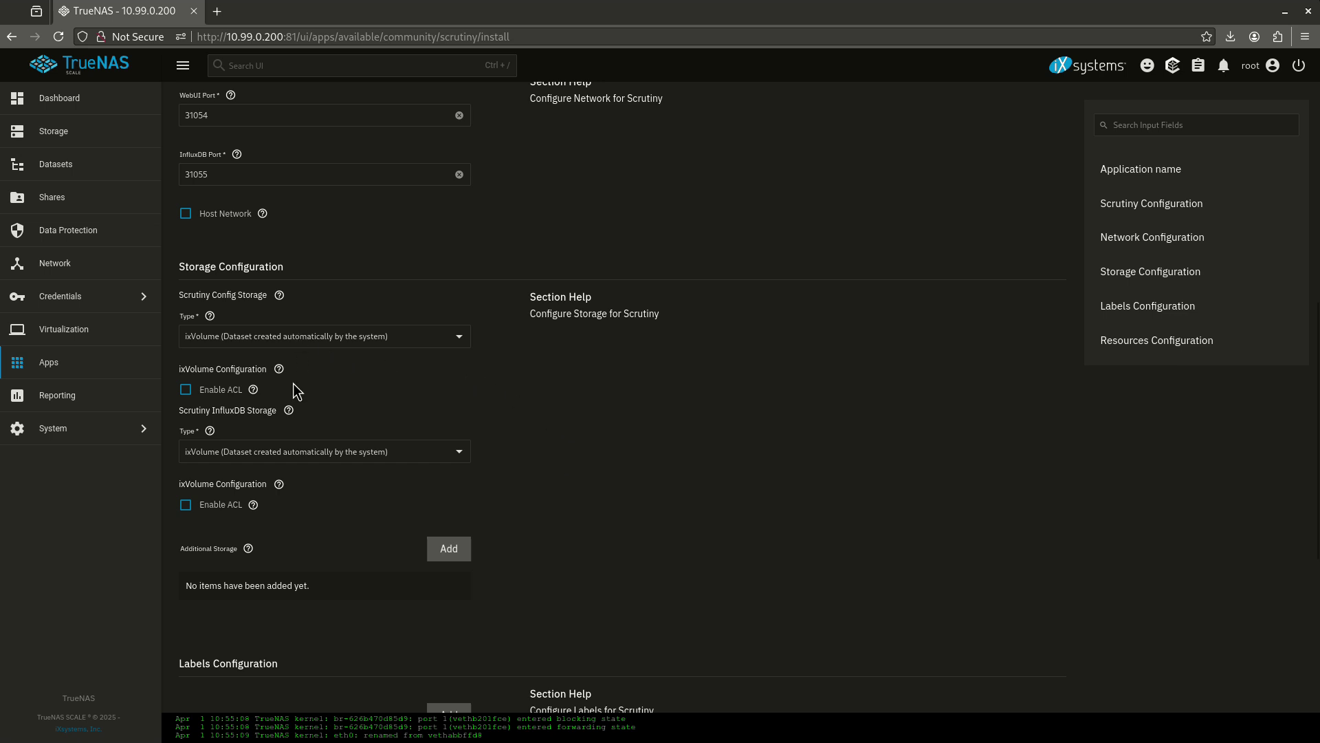
{"action": "scroll", "coordinate": [310, 379], "scroll_direction": "down", "scroll_amount": 5}
{"action": "left_click", "coordinate": [201, 688]}
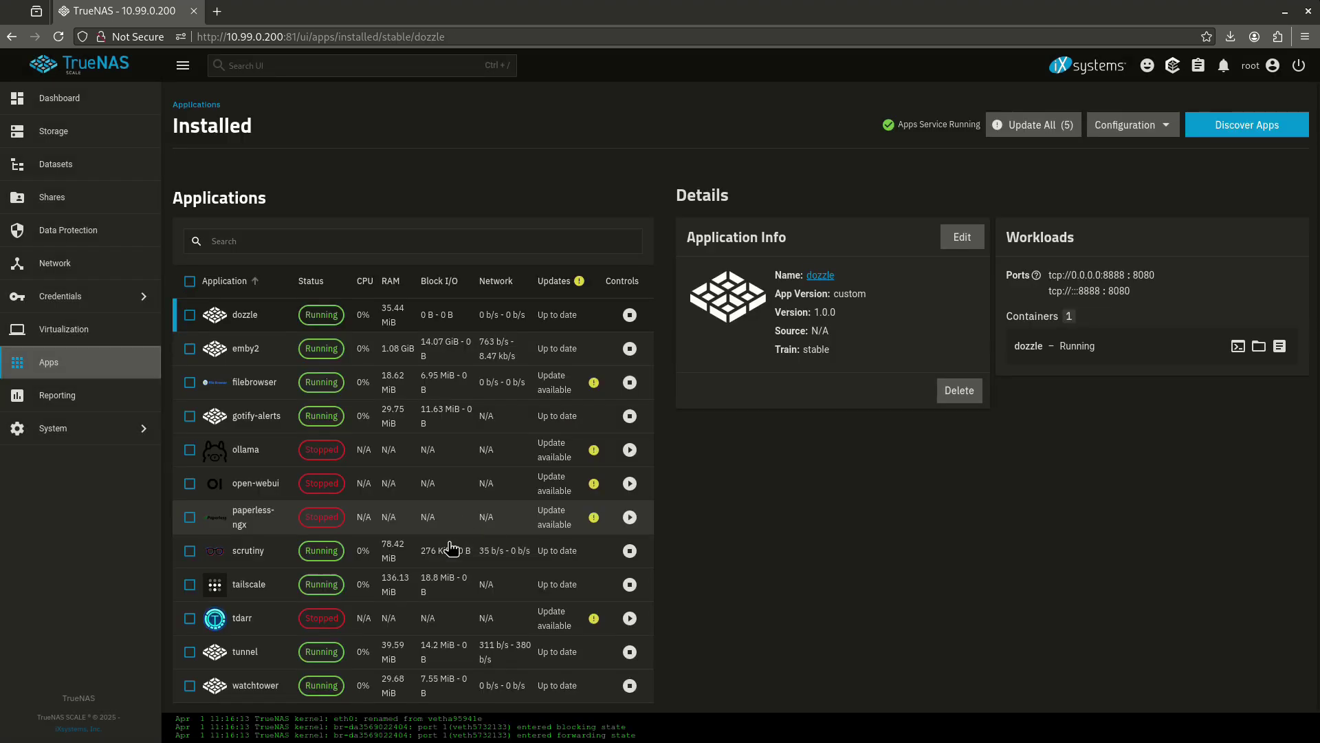
{"action": "left_click", "coordinate": [498, 556]}
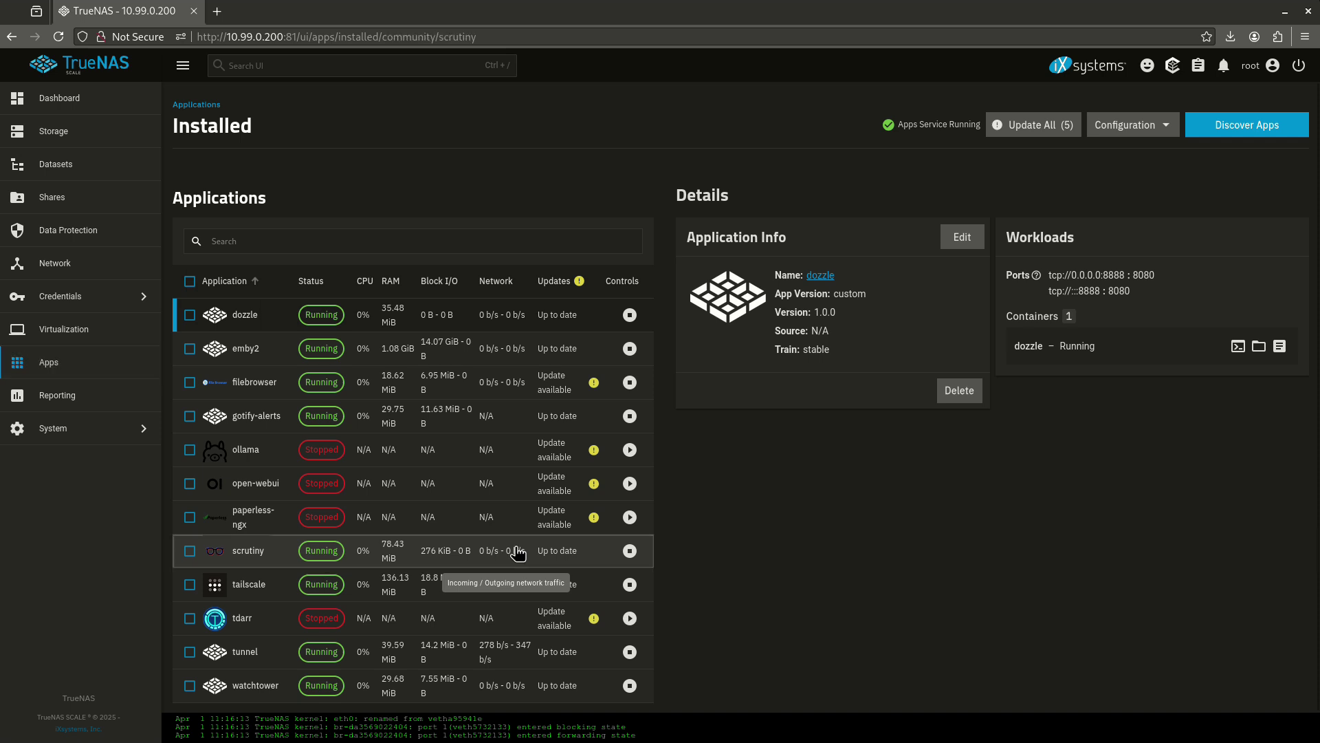
{"action": "left_click", "coordinate": [856, 376]}
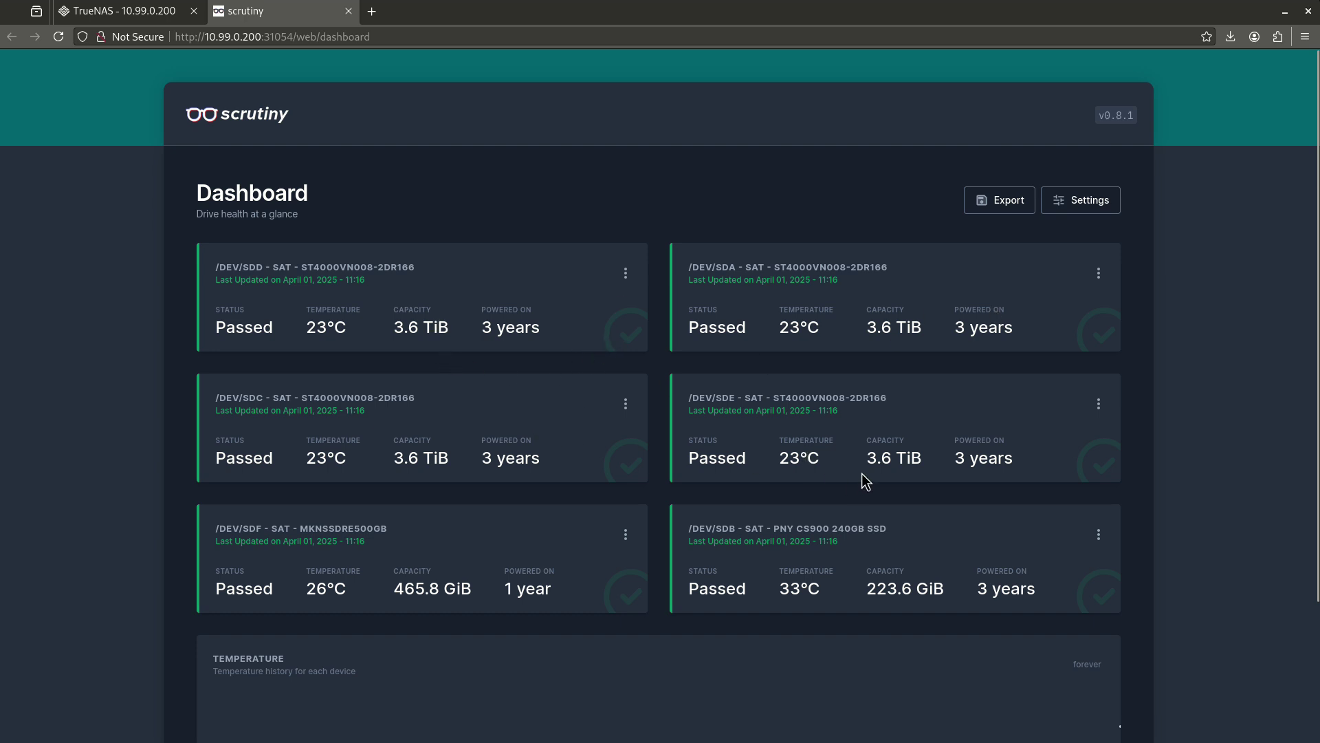
{"action": "left_click_drag", "start_coordinate": [866, 458], "coordinate": [911, 461]}
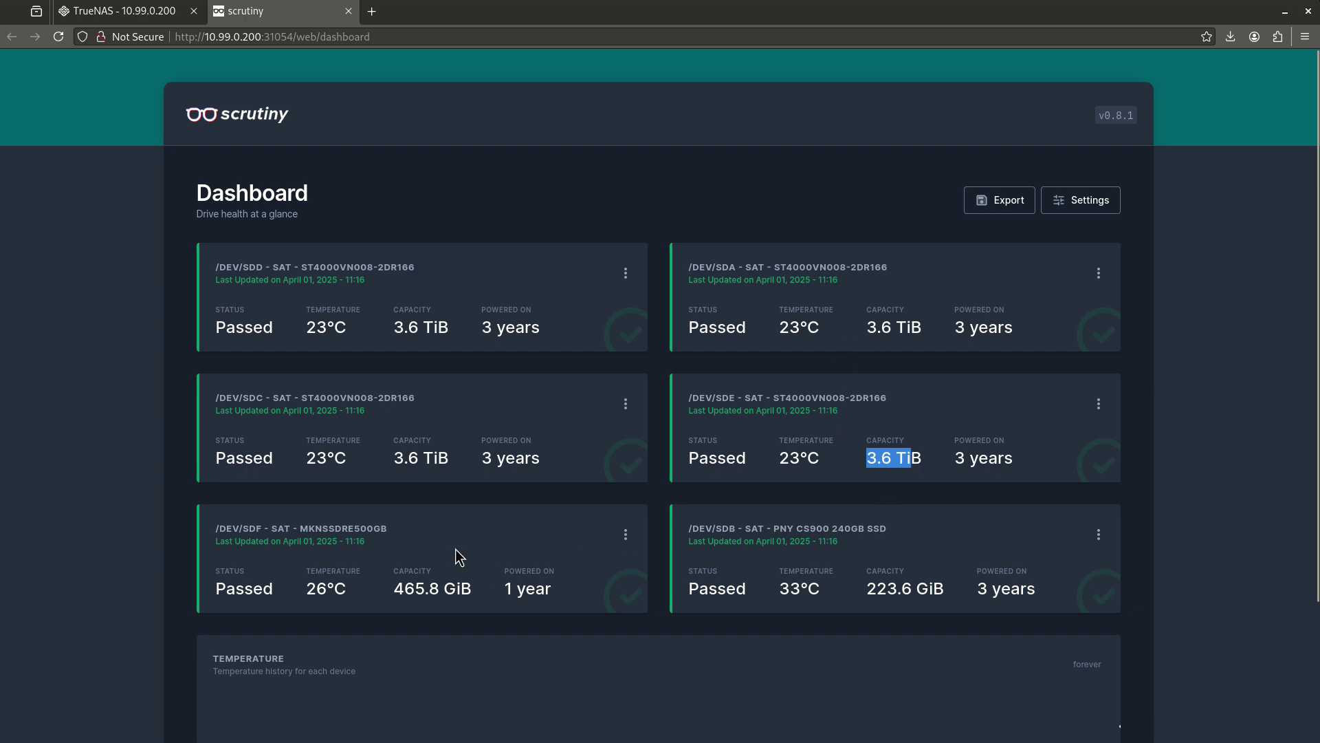
{"action": "left_click_drag", "start_coordinate": [871, 588], "coordinate": [912, 589]}
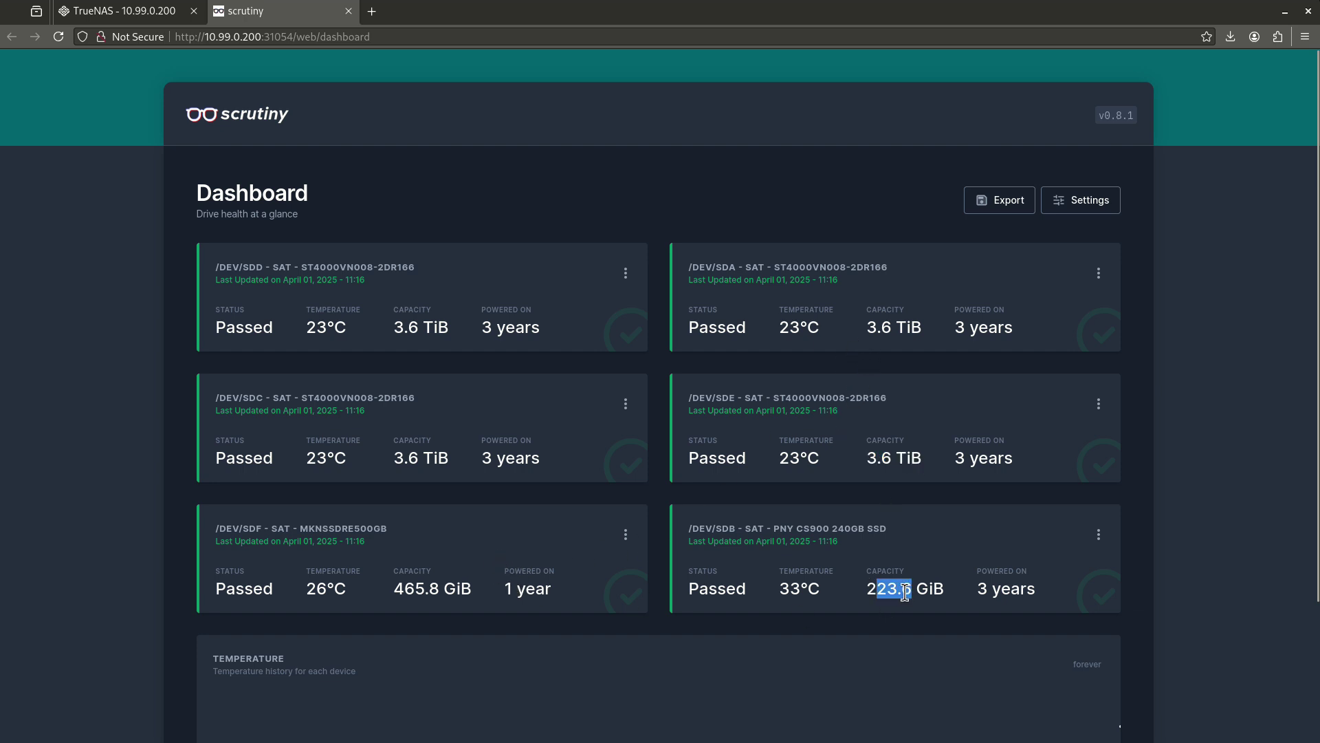
{"action": "left_click", "coordinate": [891, 590]}
{"action": "left_click_drag", "start_coordinate": [404, 589], "coordinate": [472, 589]}
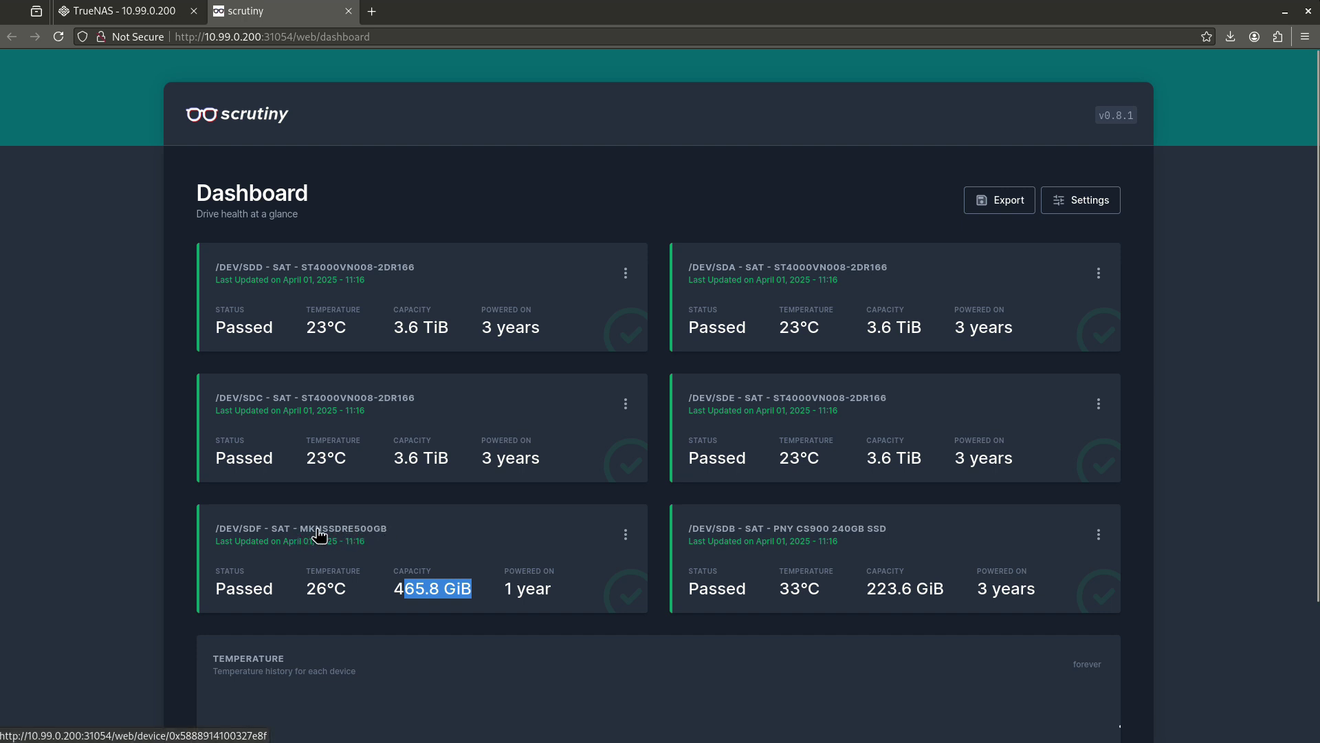
{"action": "scroll", "coordinate": [430, 566], "scroll_direction": "down", "scroll_amount": 3}
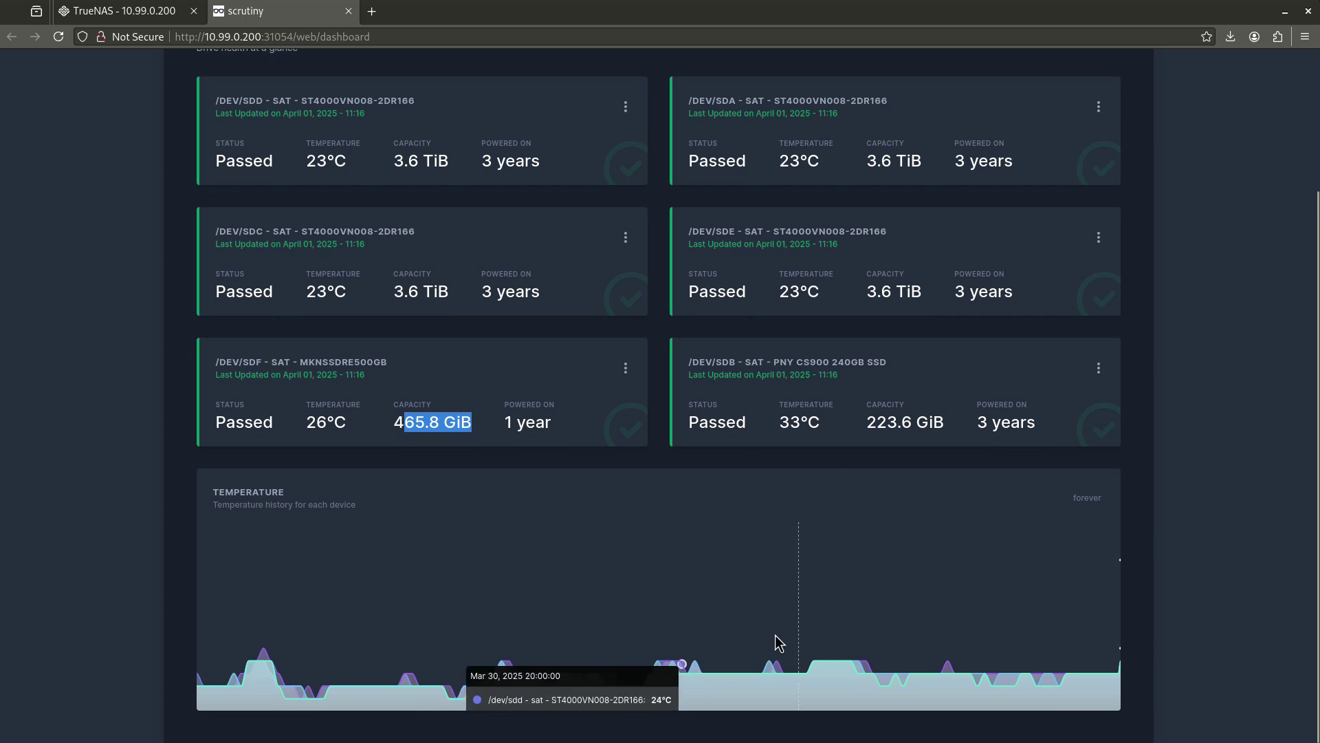
{"action": "scroll", "coordinate": [695, 515], "scroll_direction": "up", "scroll_amount": 3}
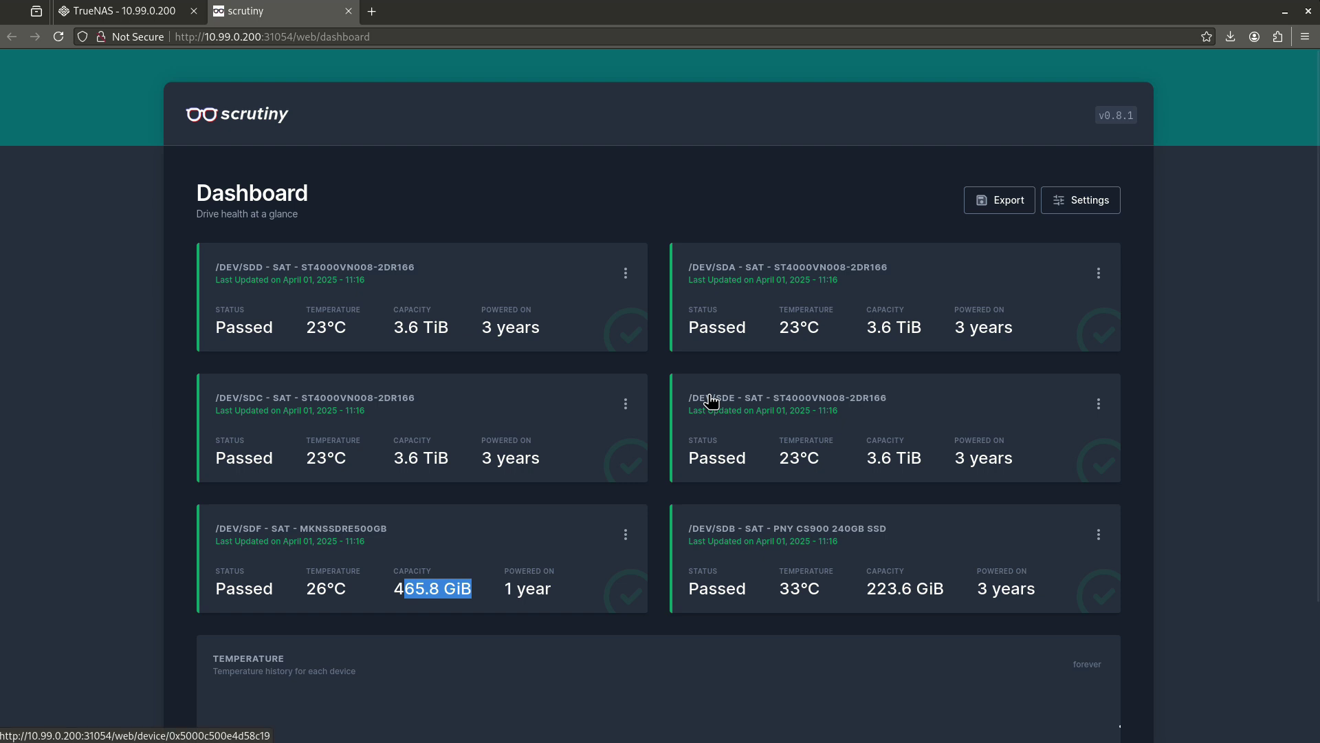
{"action": "left_click", "coordinate": [626, 276]}
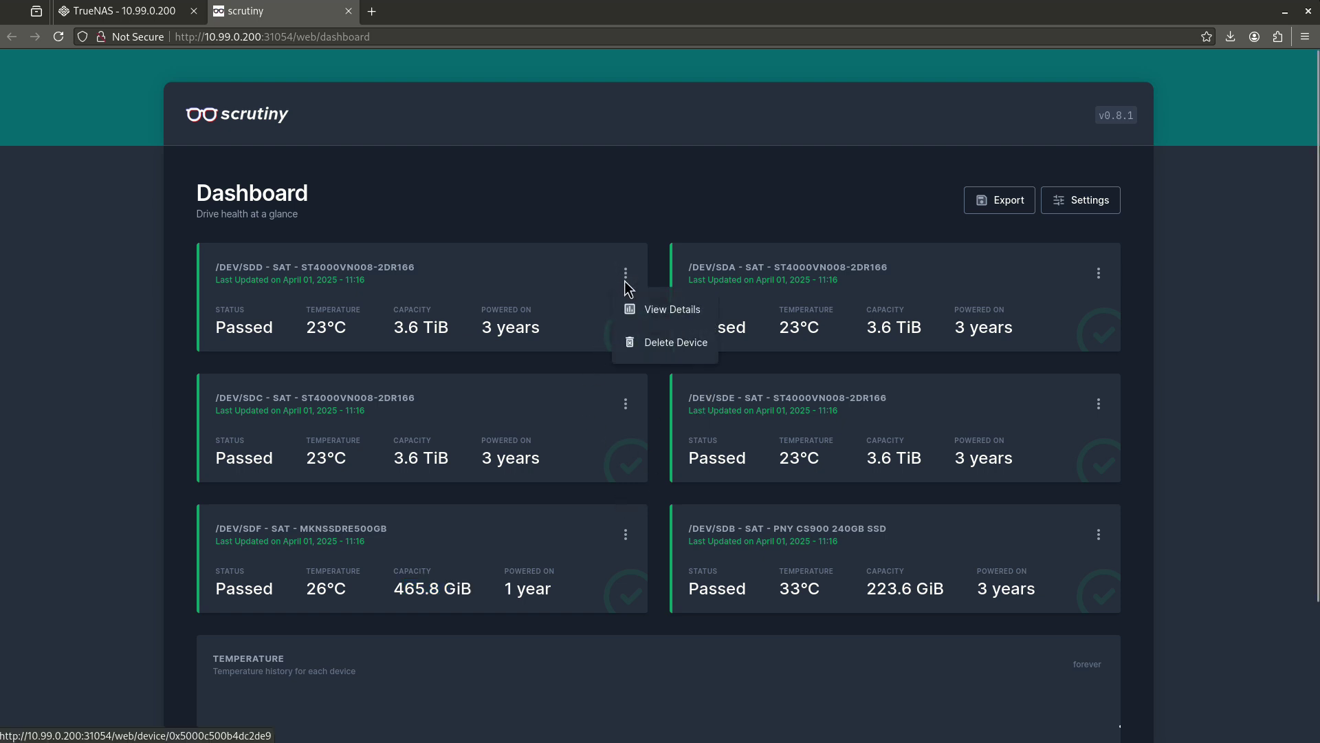
Open the /dev/sdd drive details and list all 23 S.M.A.R.T attributes.
{"action": "left_click", "coordinate": [671, 311]}
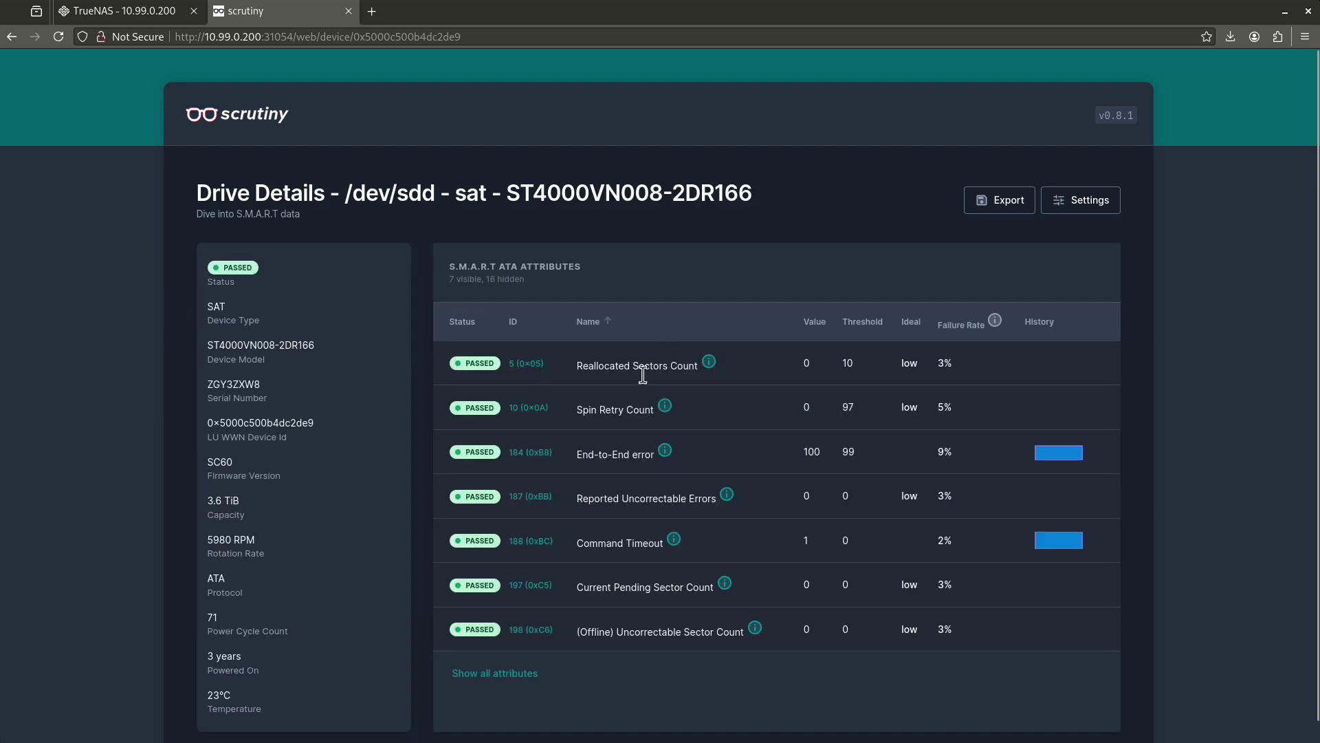
{"action": "left_click", "coordinate": [517, 676]}
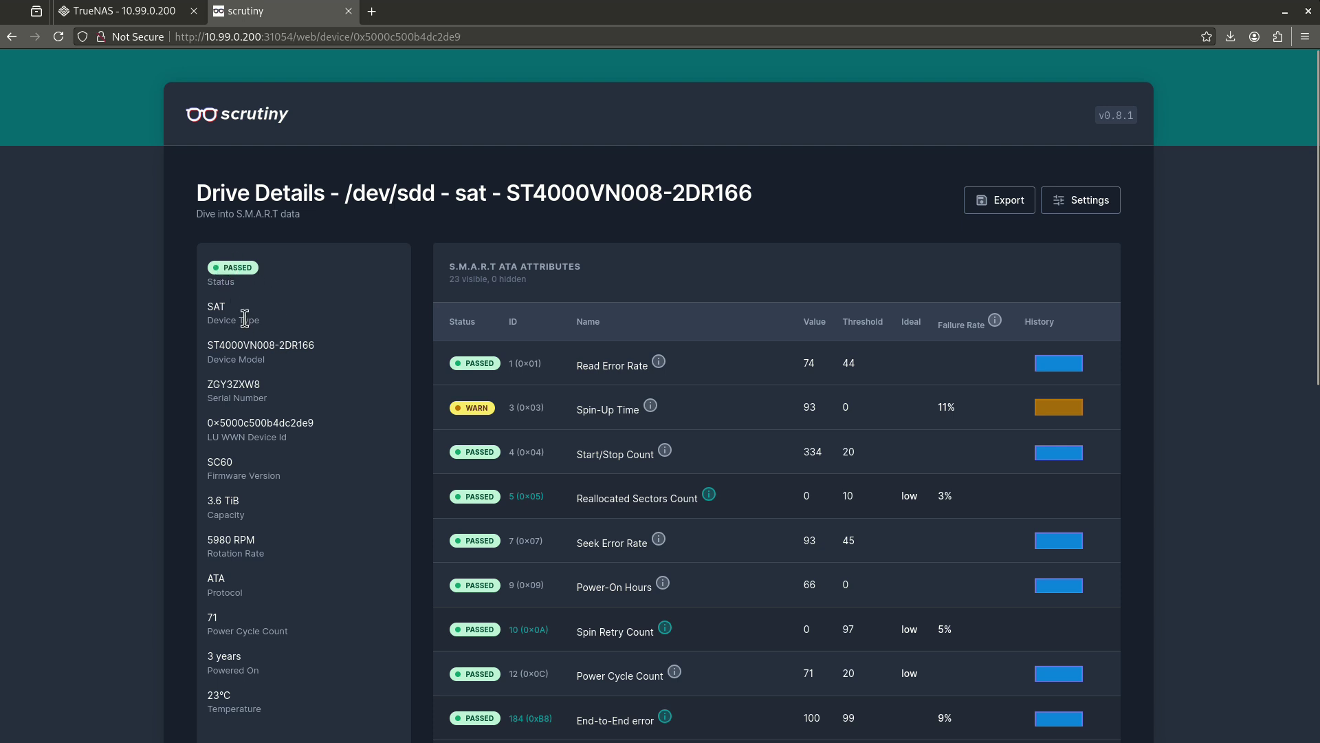
{"action": "left_click_drag", "start_coordinate": [207, 345], "coordinate": [279, 346]}
{"action": "left_click", "coordinate": [278, 346]}
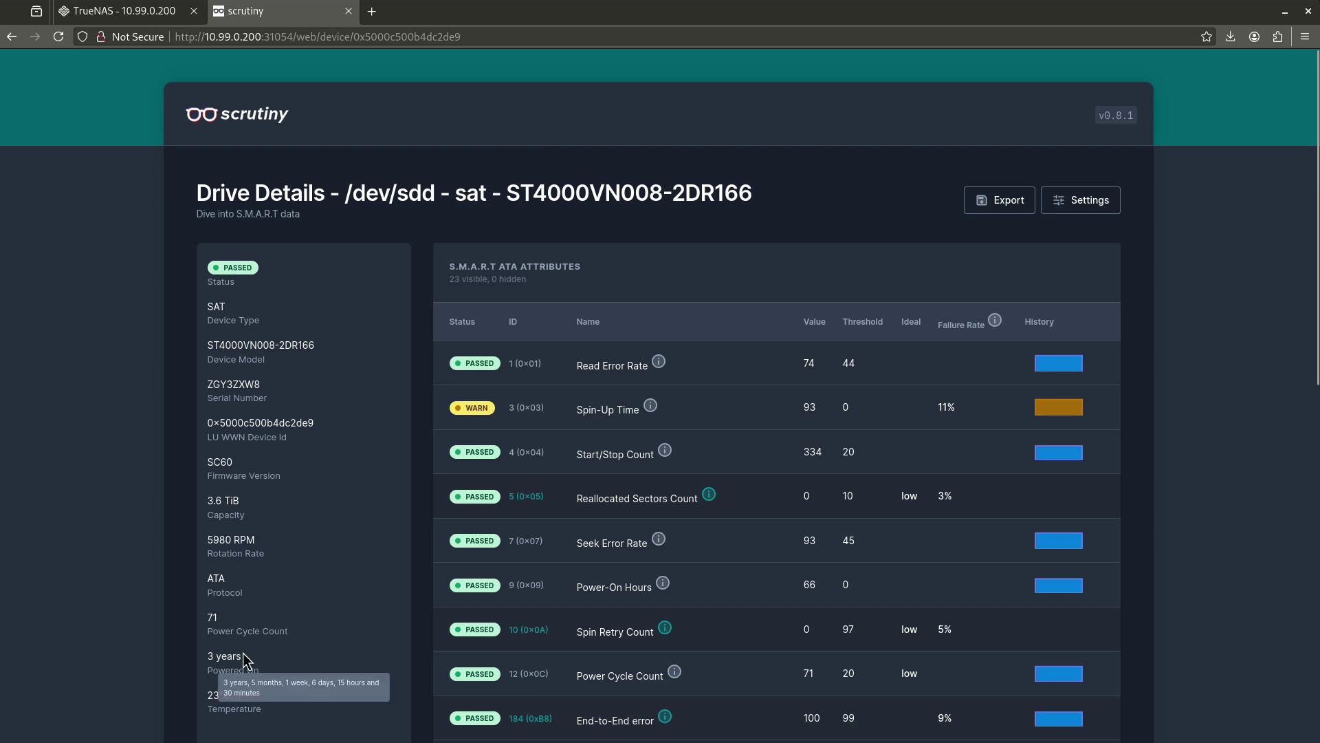
Expand the Spin-Up Time attribute, flagged WARN at an 11% failure rate.
{"action": "mouse_move", "coordinate": [234, 656]}
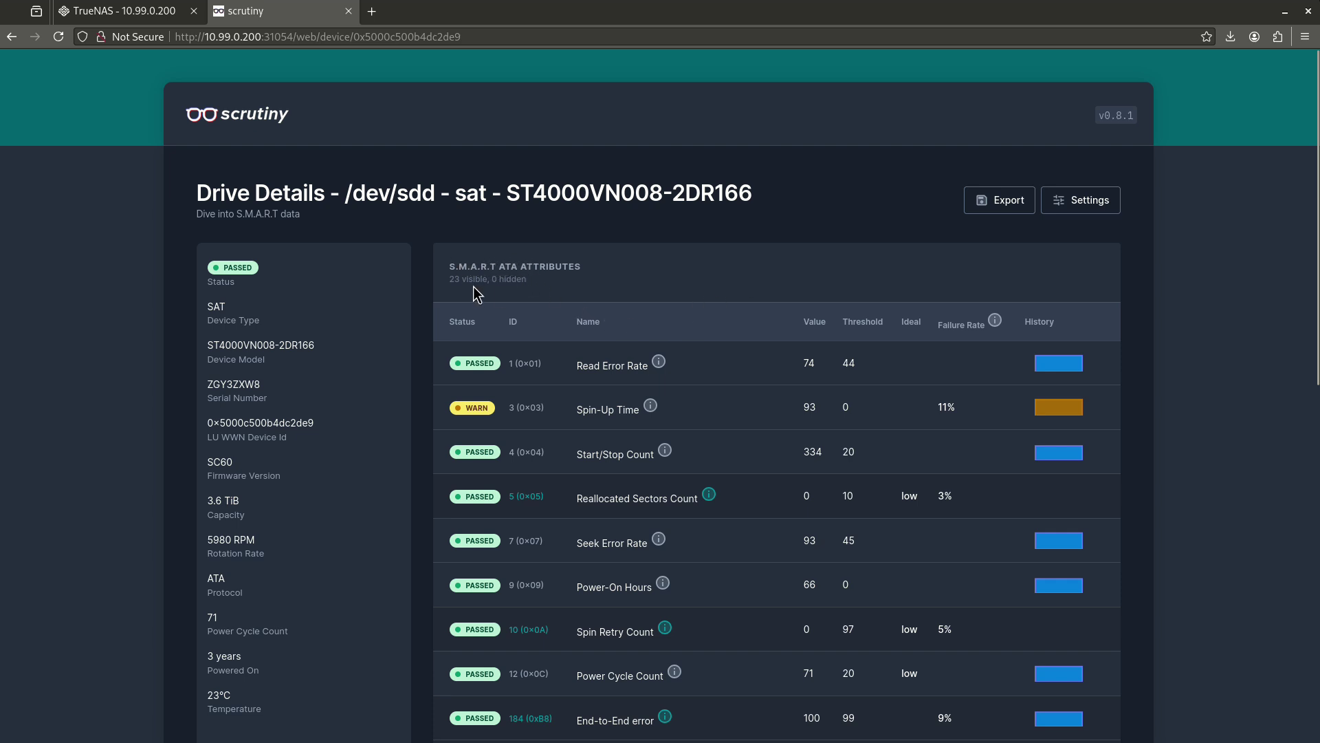
{"action": "scroll", "coordinate": [532, 294], "scroll_direction": "down", "scroll_amount": 10}
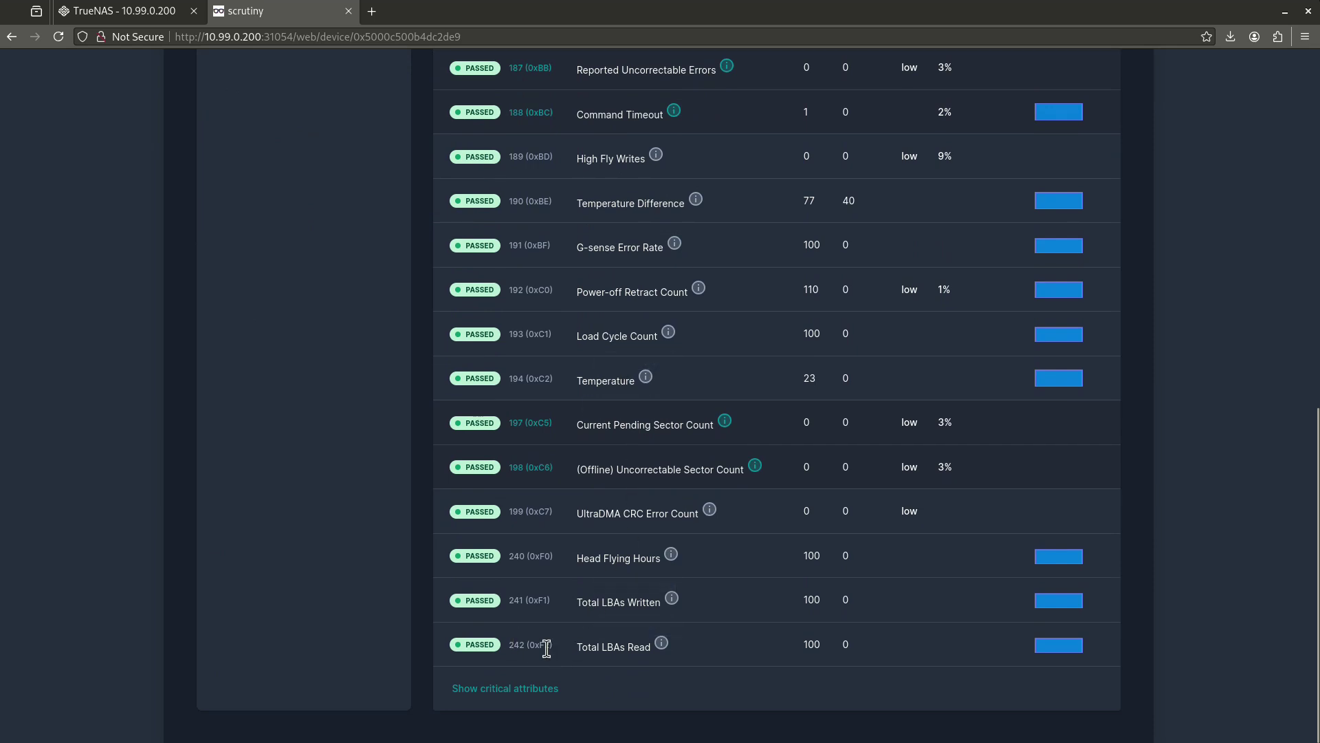
{"action": "scroll", "coordinate": [473, 630], "scroll_direction": "up", "scroll_amount": 10}
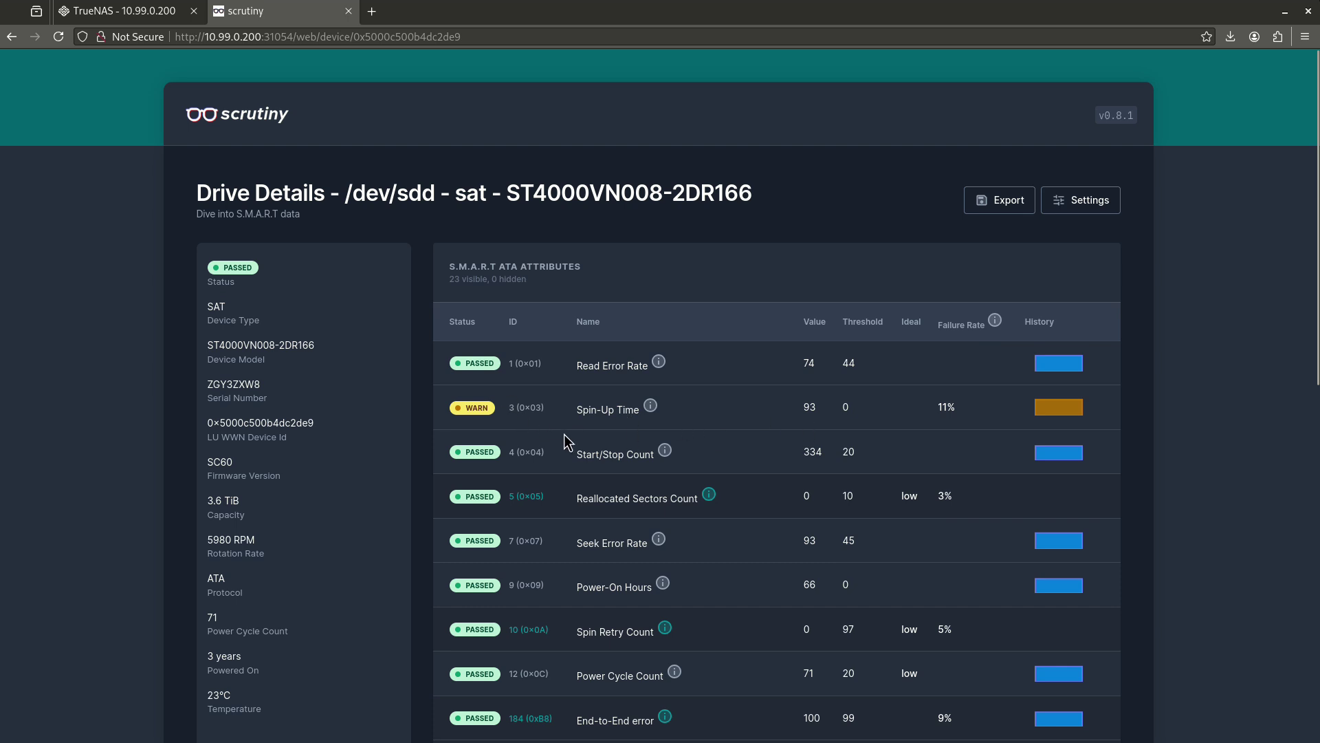
{"action": "left_click", "coordinate": [650, 407]}
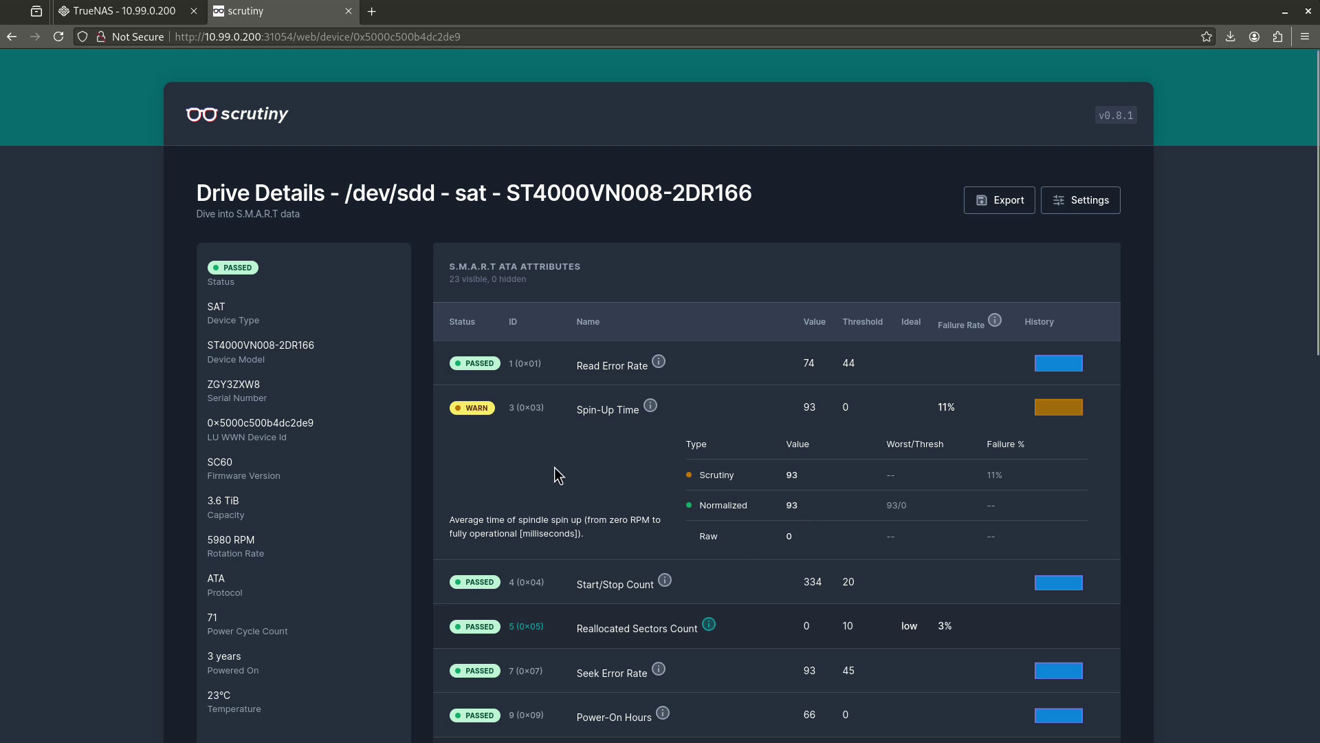
{"action": "left_click", "coordinate": [649, 408]}
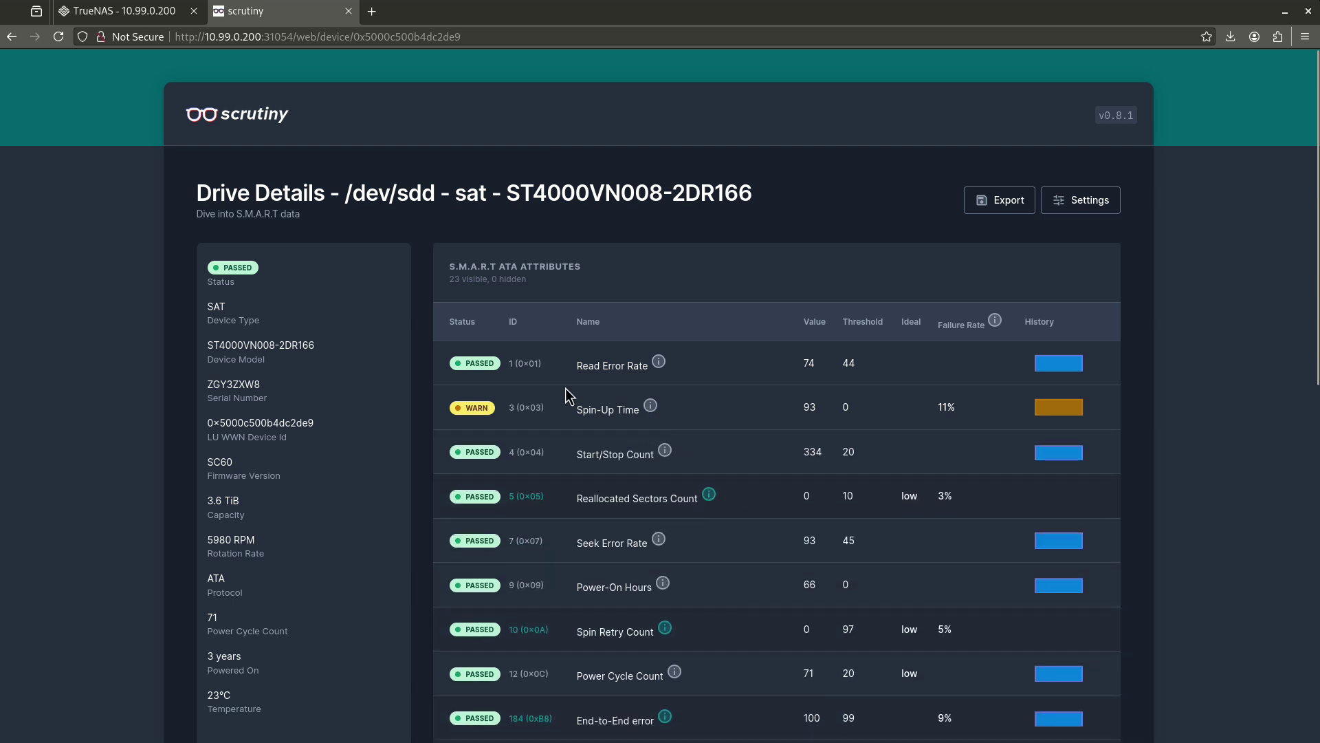
{"action": "scroll", "coordinate": [466, 362], "scroll_direction": "down", "scroll_amount": 10}
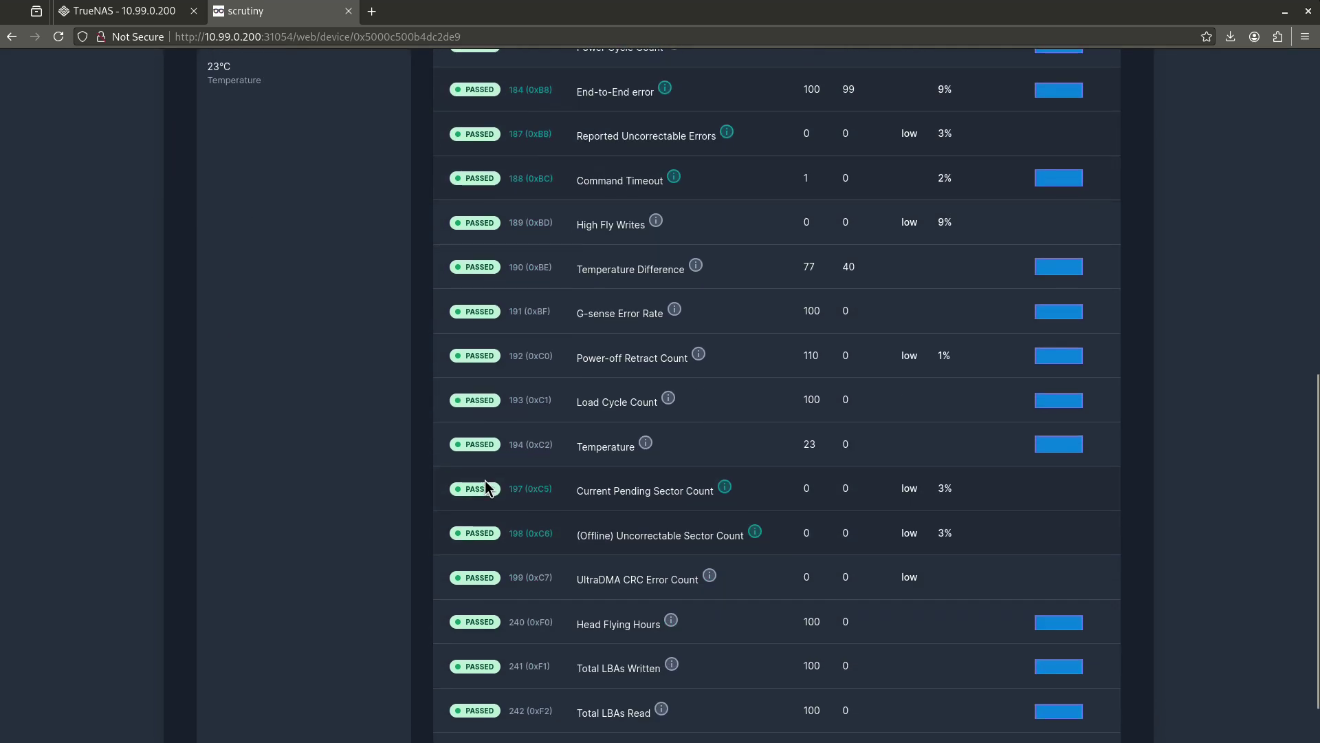
{"action": "scroll", "coordinate": [479, 488], "scroll_direction": "up", "scroll_amount": 10}
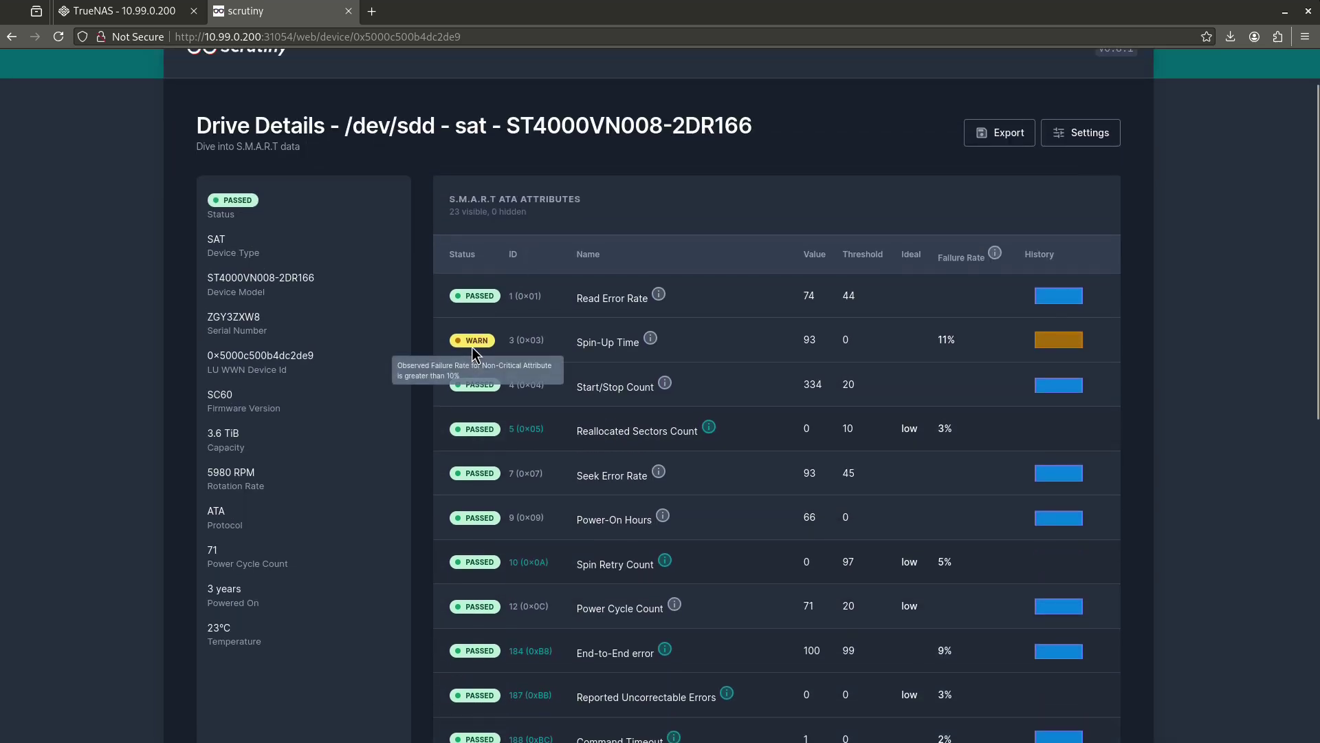
{"action": "mouse_move", "coordinate": [478, 348]}
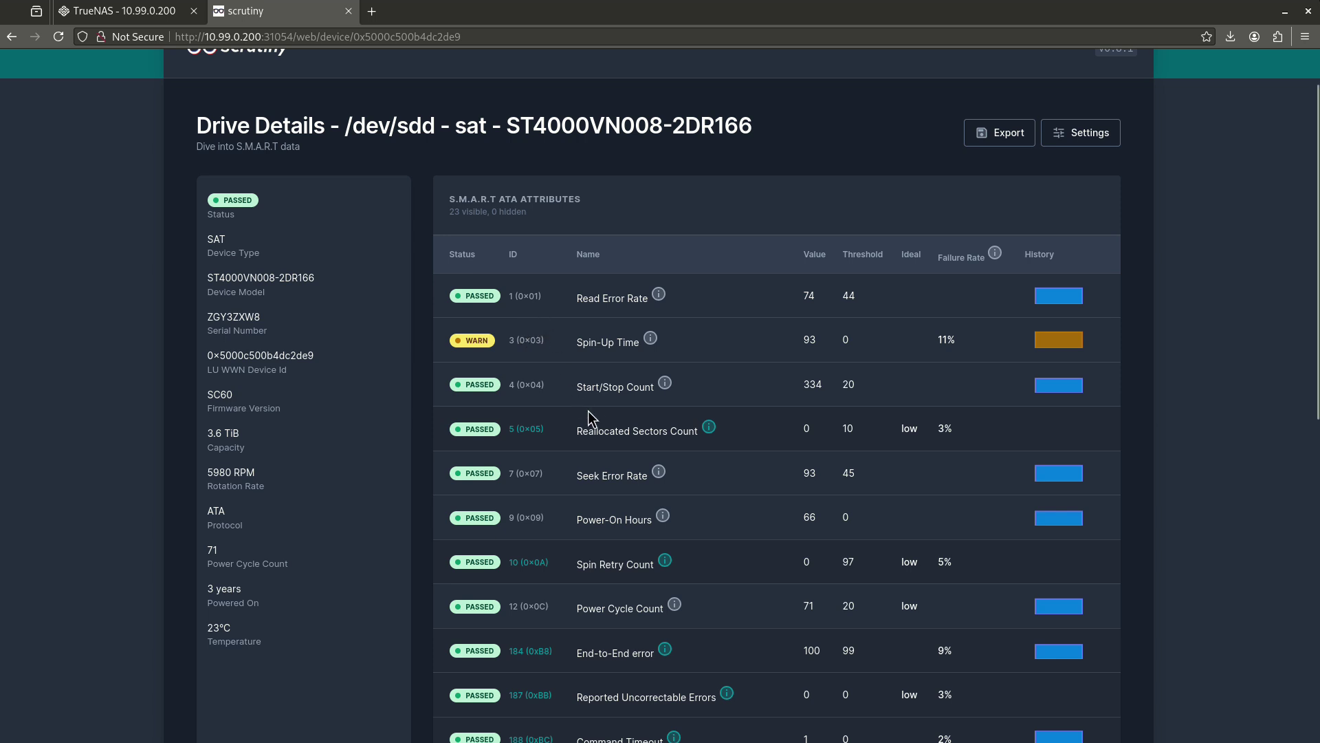
{"action": "left_click", "coordinate": [711, 432]}
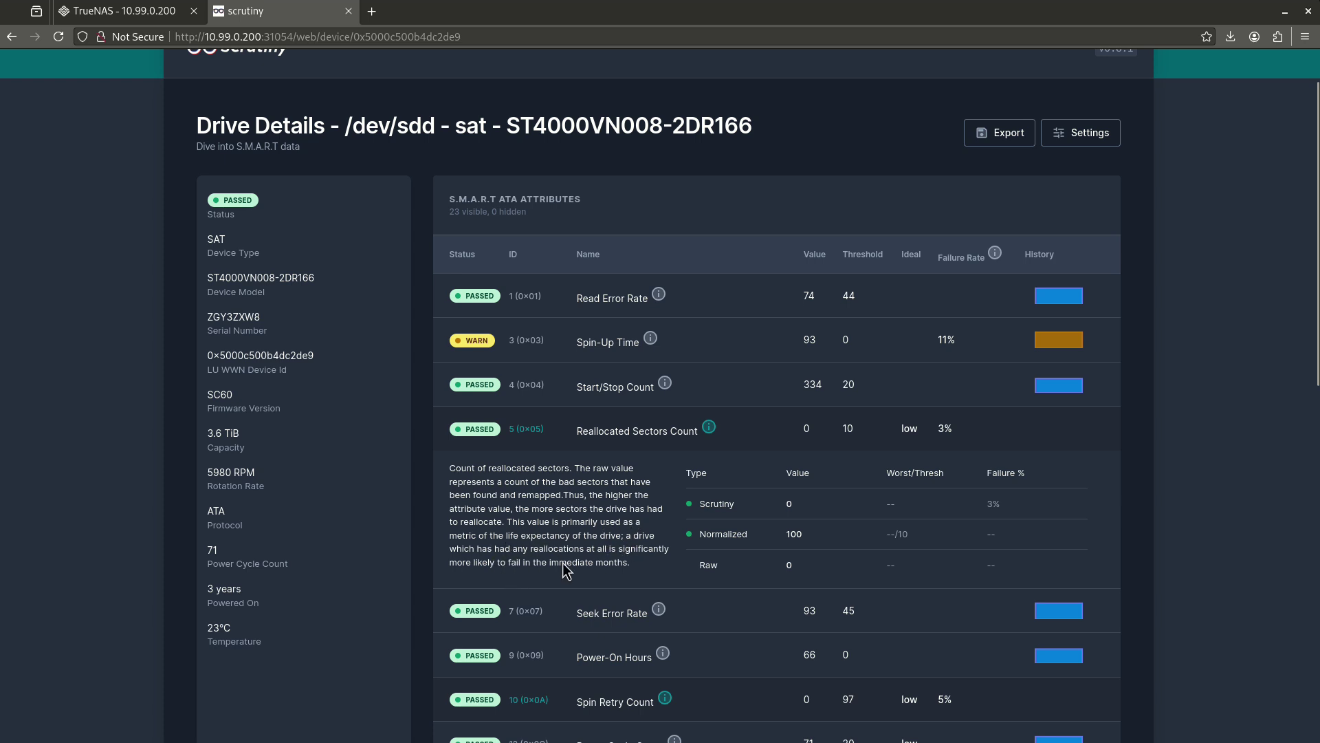
{"action": "left_click_drag", "start_coordinate": [451, 563], "coordinate": [619, 564]}
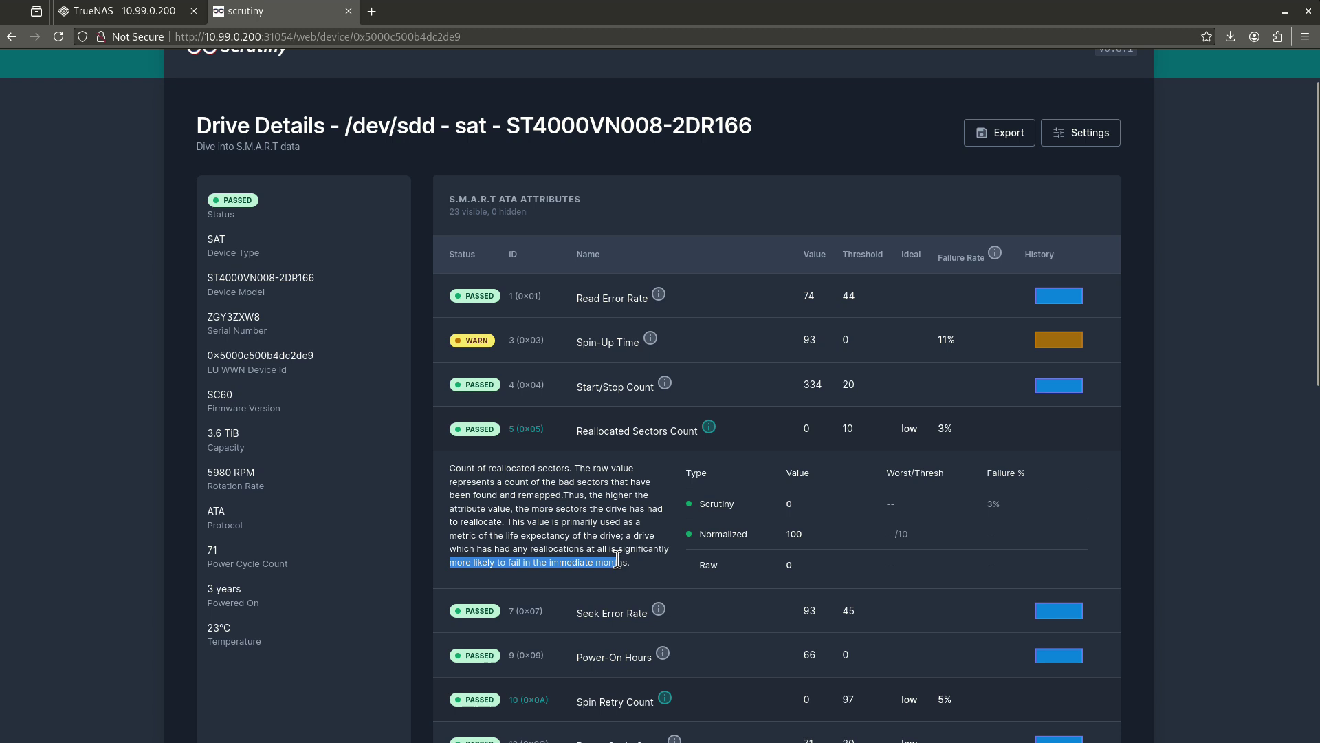
{"action": "left_click", "coordinate": [620, 565]}
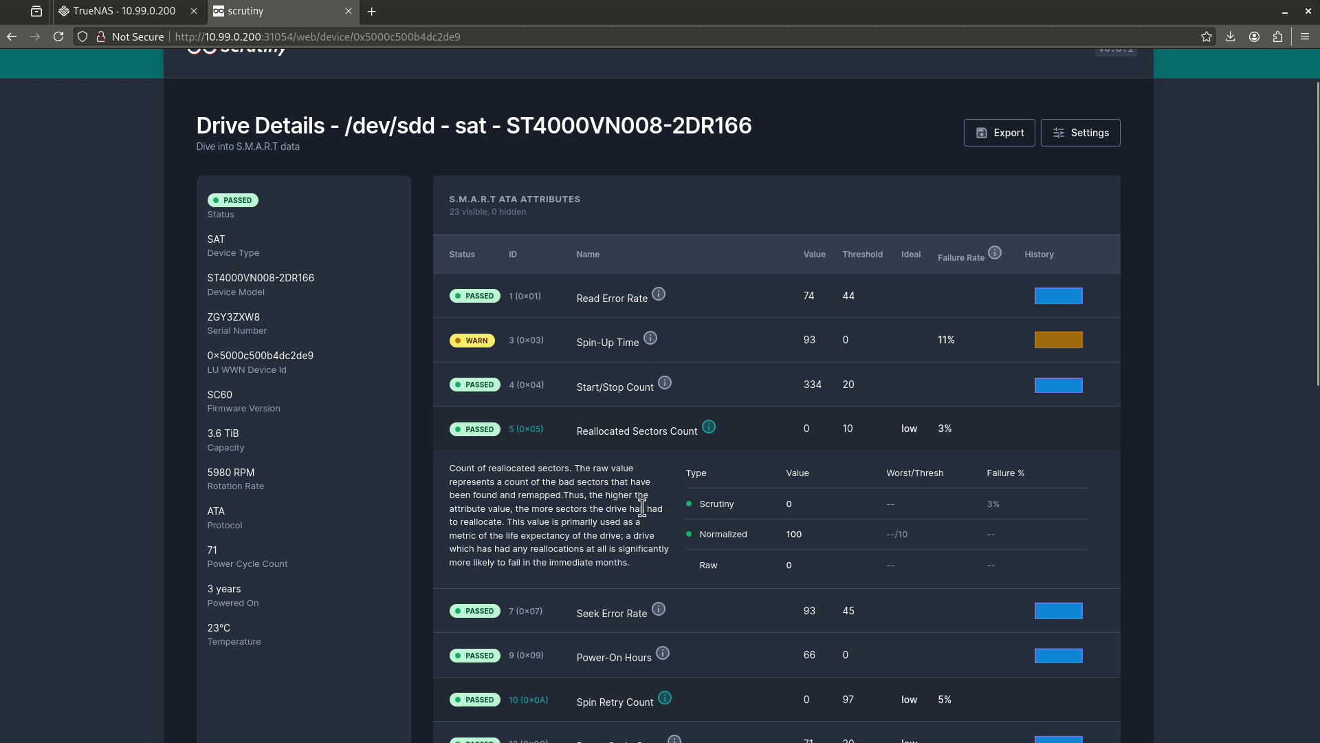
{"action": "left_click_drag", "start_coordinate": [806, 433], "coordinate": [855, 428]}
{"action": "left_click", "coordinate": [805, 431]}
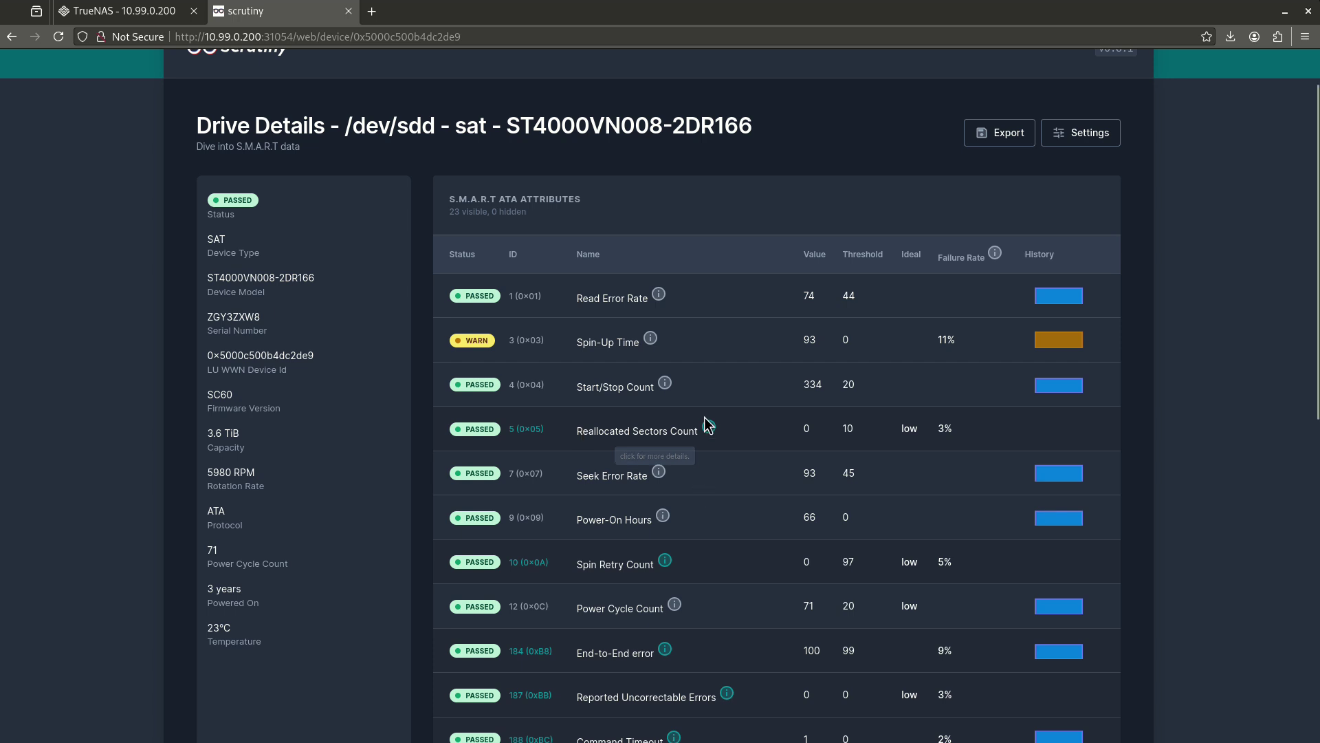
{"action": "scroll", "coordinate": [606, 369], "scroll_direction": "down", "scroll_amount": 5}
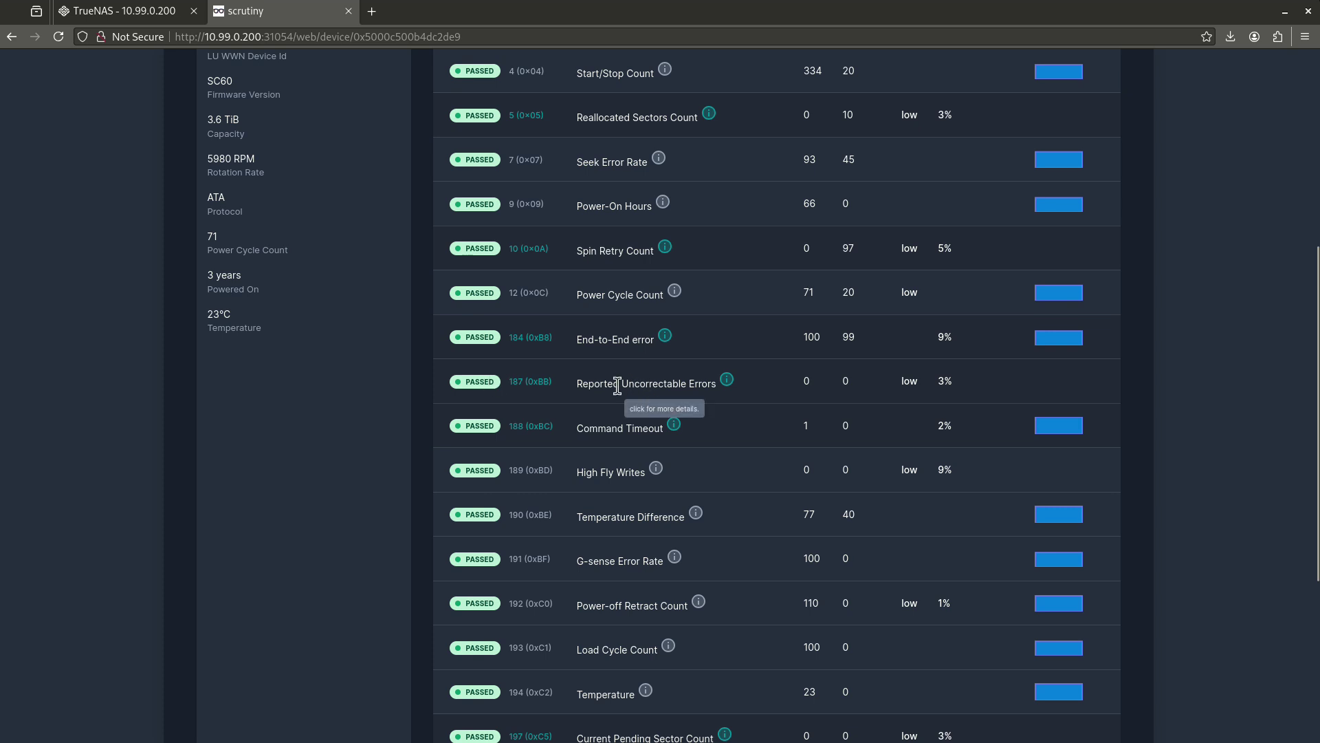
{"action": "left_click", "coordinate": [727, 380]}
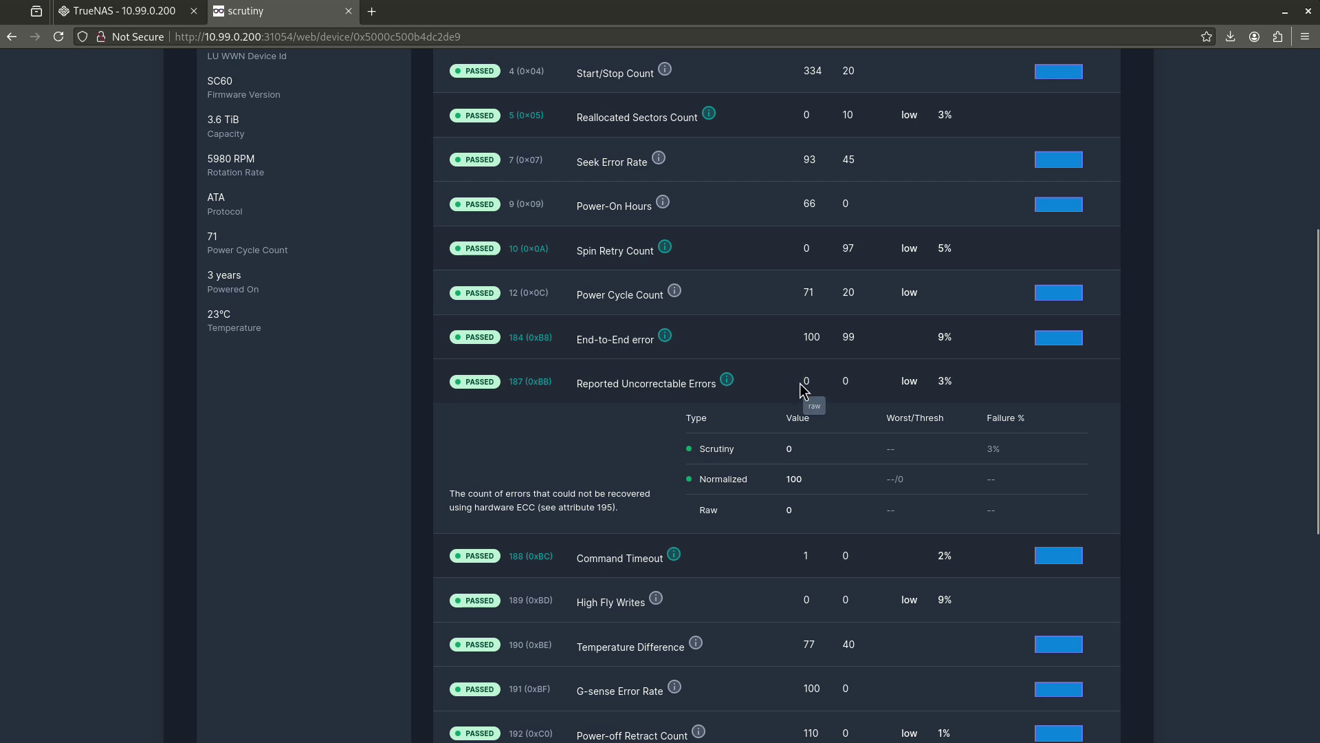
{"action": "left_click", "coordinate": [727, 389]}
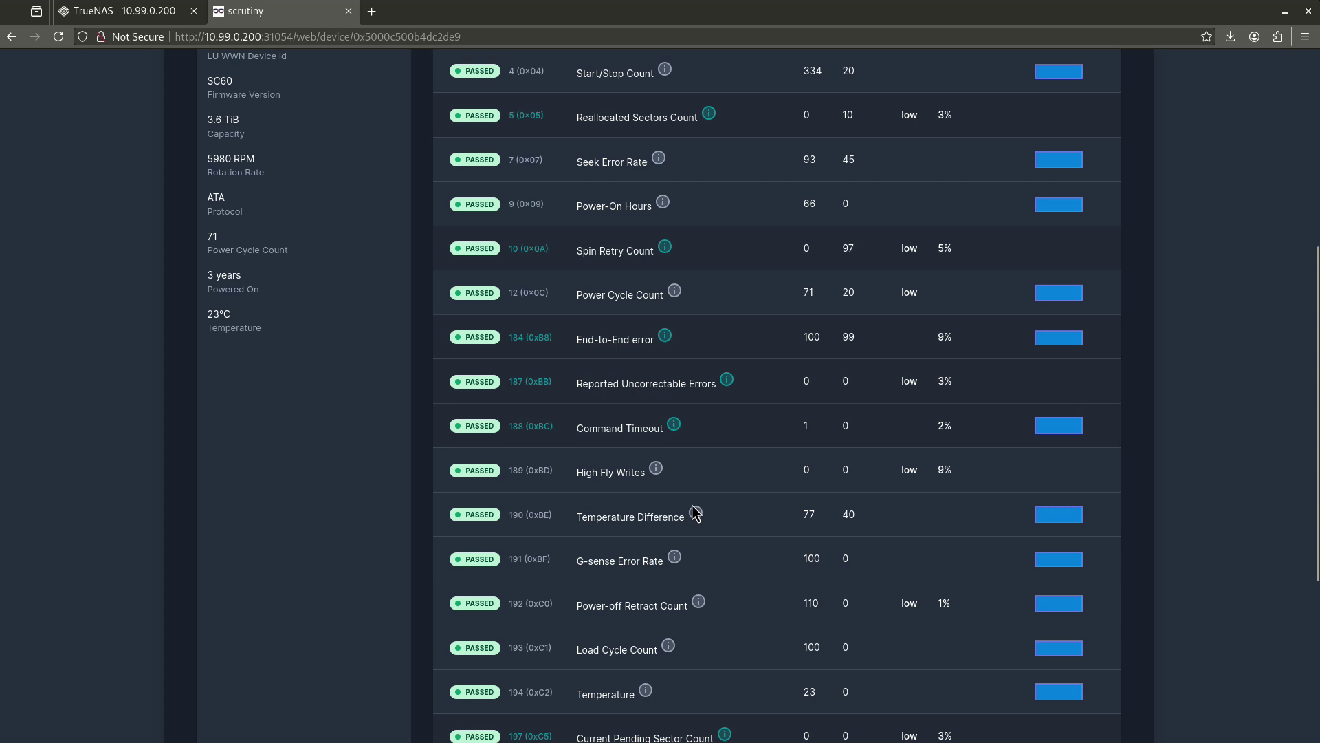
{"action": "scroll", "coordinate": [692, 515], "scroll_direction": "down", "scroll_amount": 2}
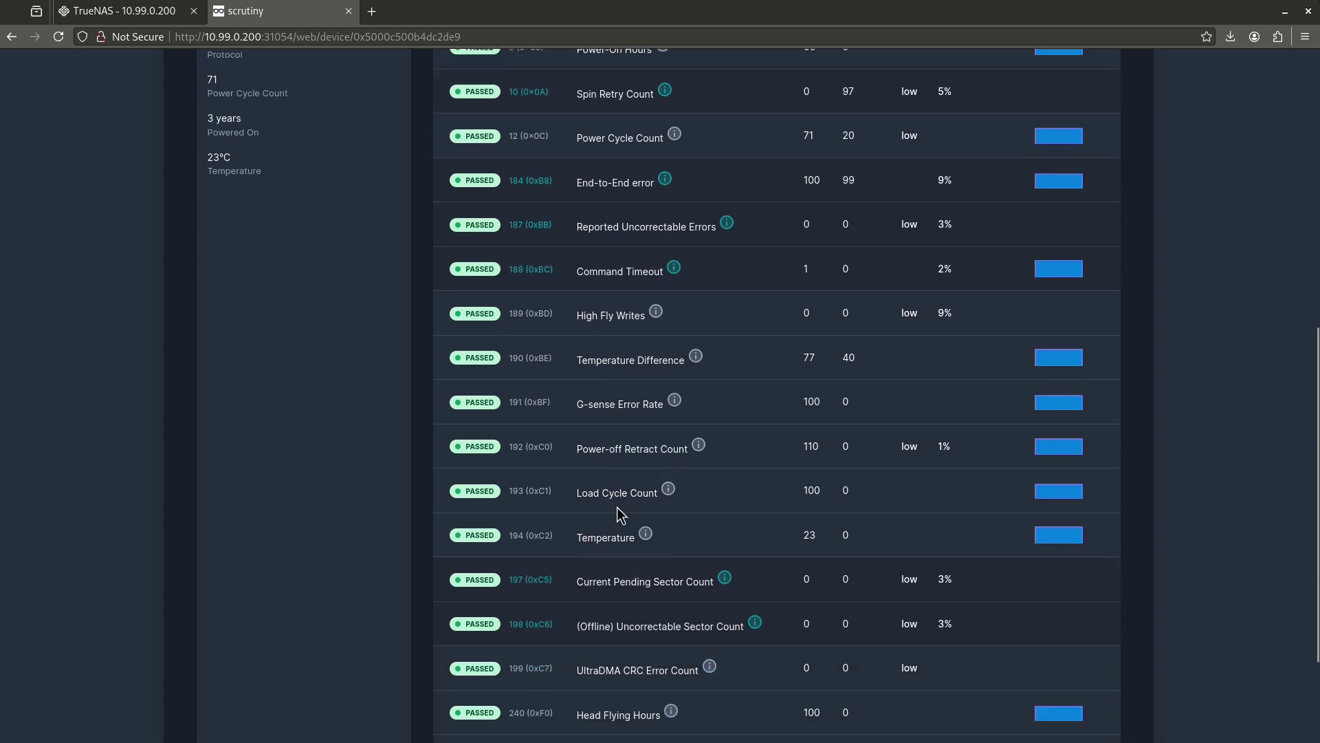
{"action": "scroll", "coordinate": [621, 515], "scroll_direction": "down", "scroll_amount": 1}
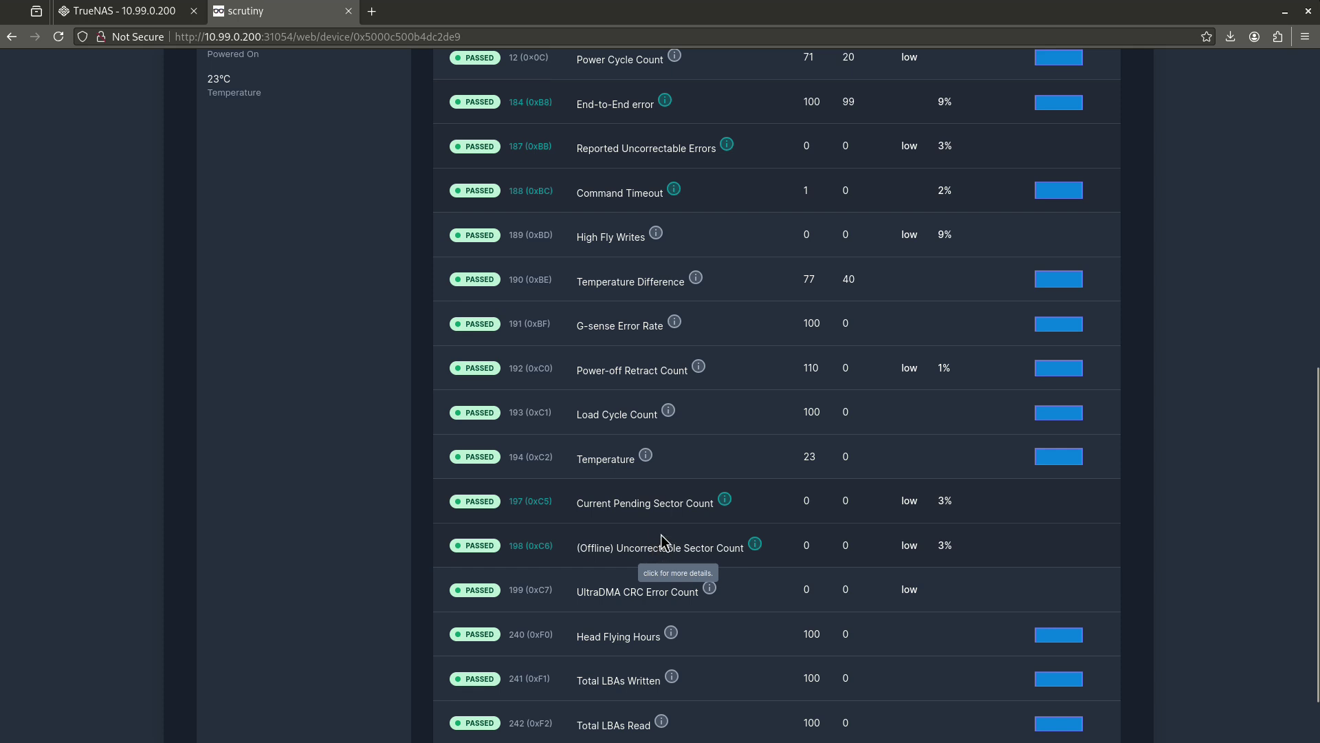
{"action": "left_click", "coordinate": [726, 498]}
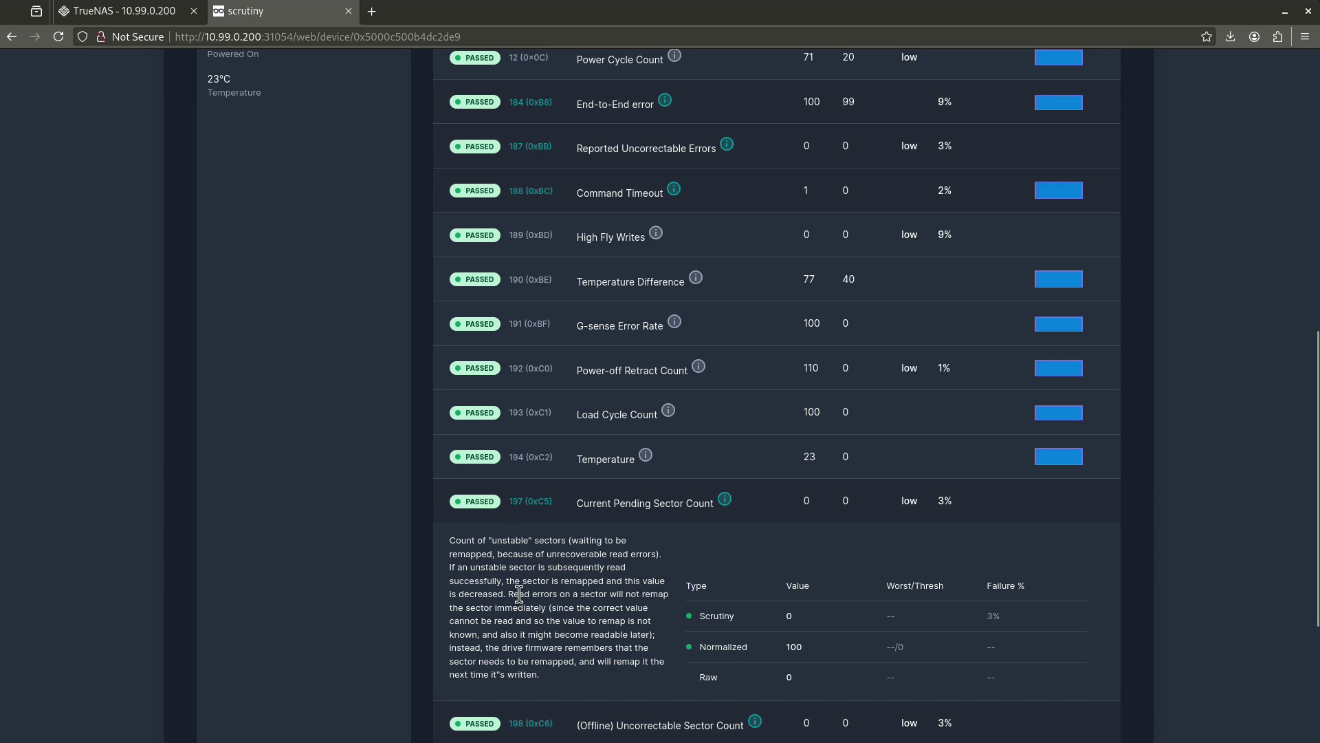
Expand the (Offline) Uncorrectable Sector Count explanation for /dev/sdd, read it, and scroll back up.
{"action": "left_click_drag", "start_coordinate": [532, 595], "coordinate": [556, 595]}
{"action": "scroll", "coordinate": [731, 598], "scroll_direction": "down", "scroll_amount": 3}
{"action": "left_click", "coordinate": [755, 487]}
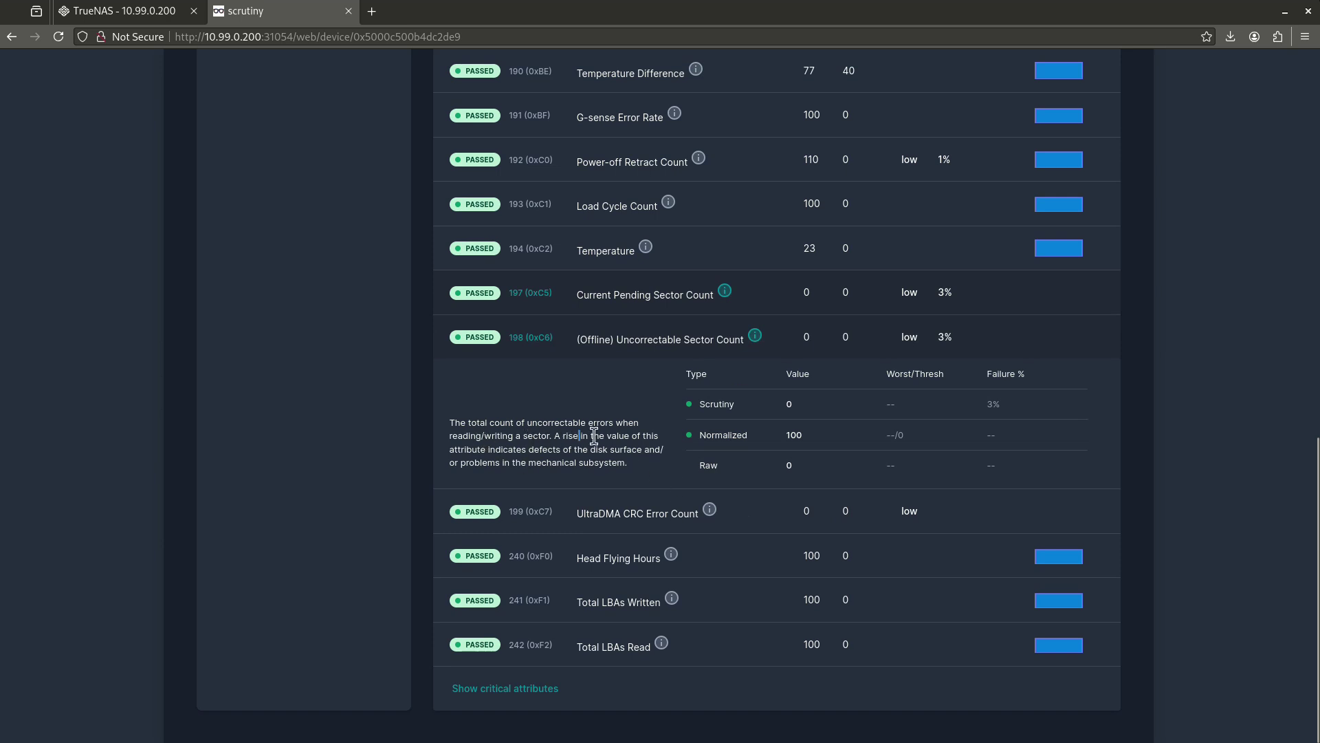
{"action": "left_click_drag", "start_coordinate": [594, 435], "coordinate": [606, 485]}
{"action": "left_click", "coordinate": [596, 482]}
{"action": "scroll", "coordinate": [839, 303], "scroll_direction": "up", "scroll_amount": 12}
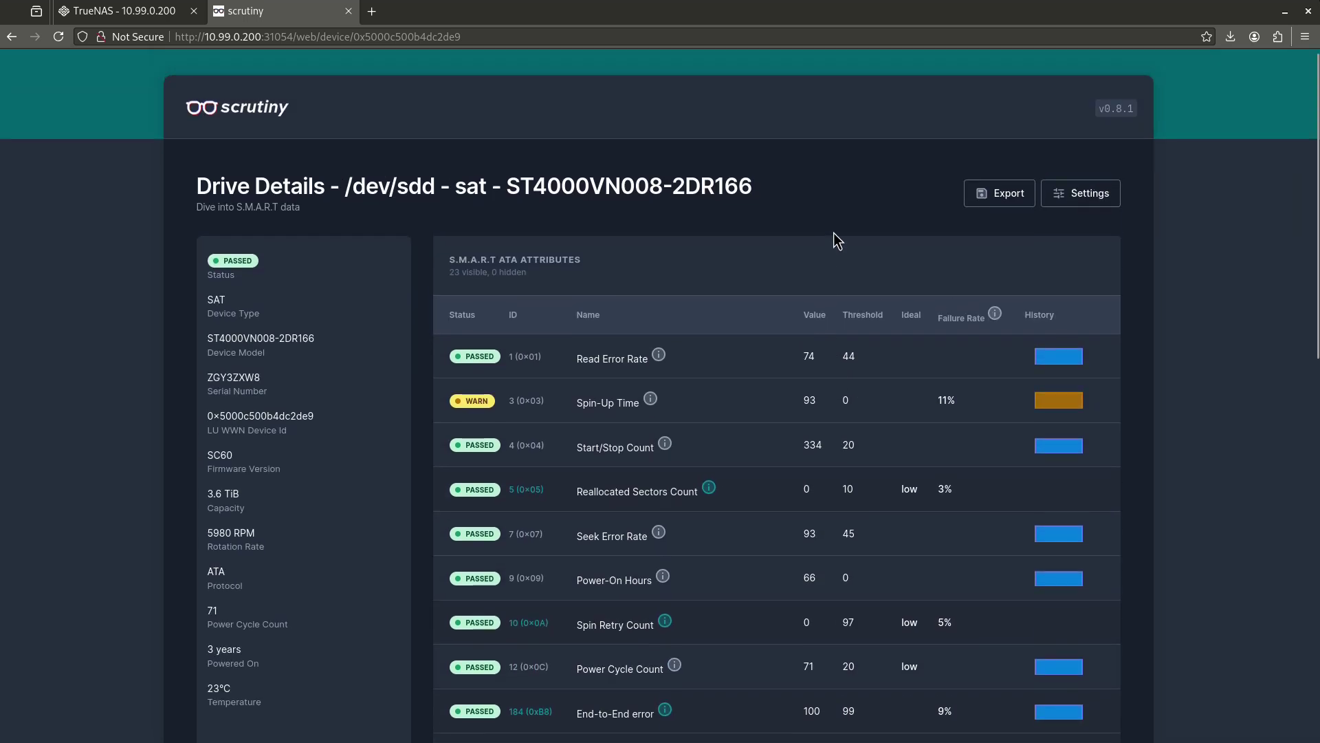
{"action": "scroll", "coordinate": [853, 340], "scroll_direction": "down", "scroll_amount": 5}
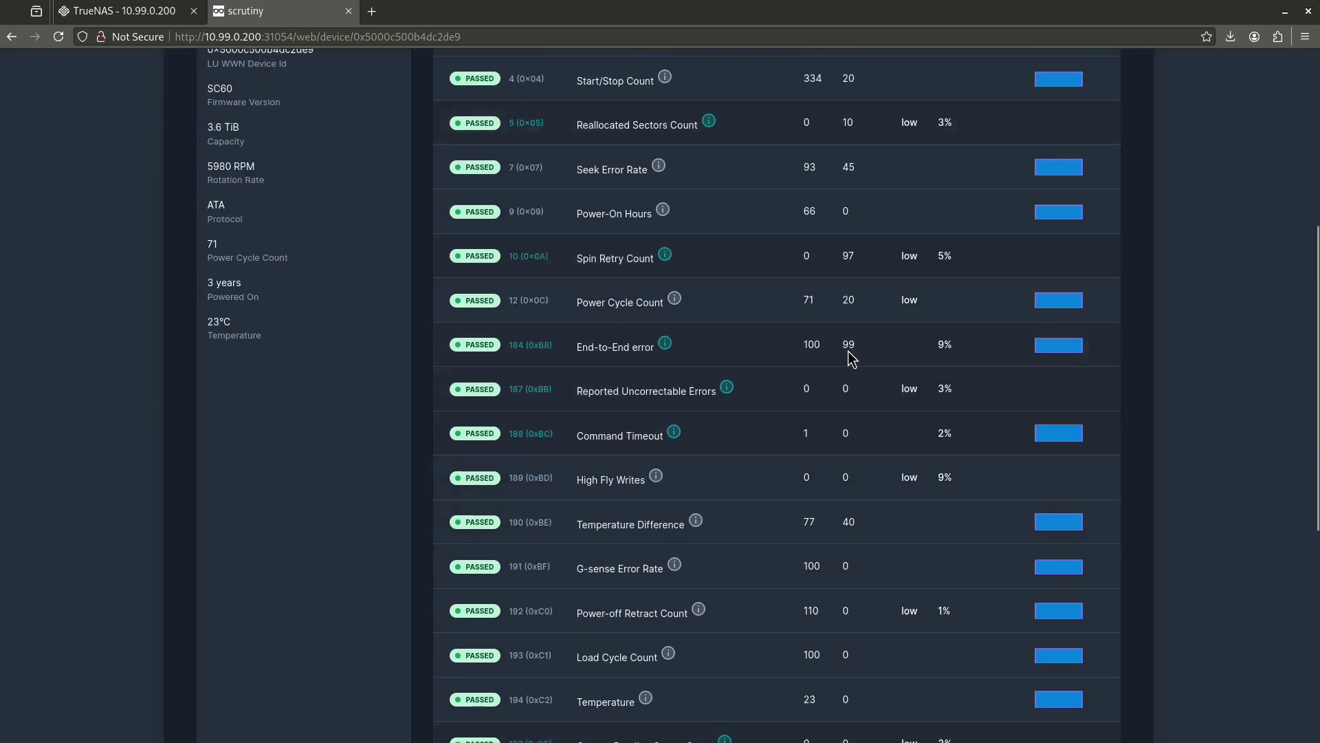
{"action": "scroll", "coordinate": [848, 350], "scroll_direction": "down", "scroll_amount": 6}
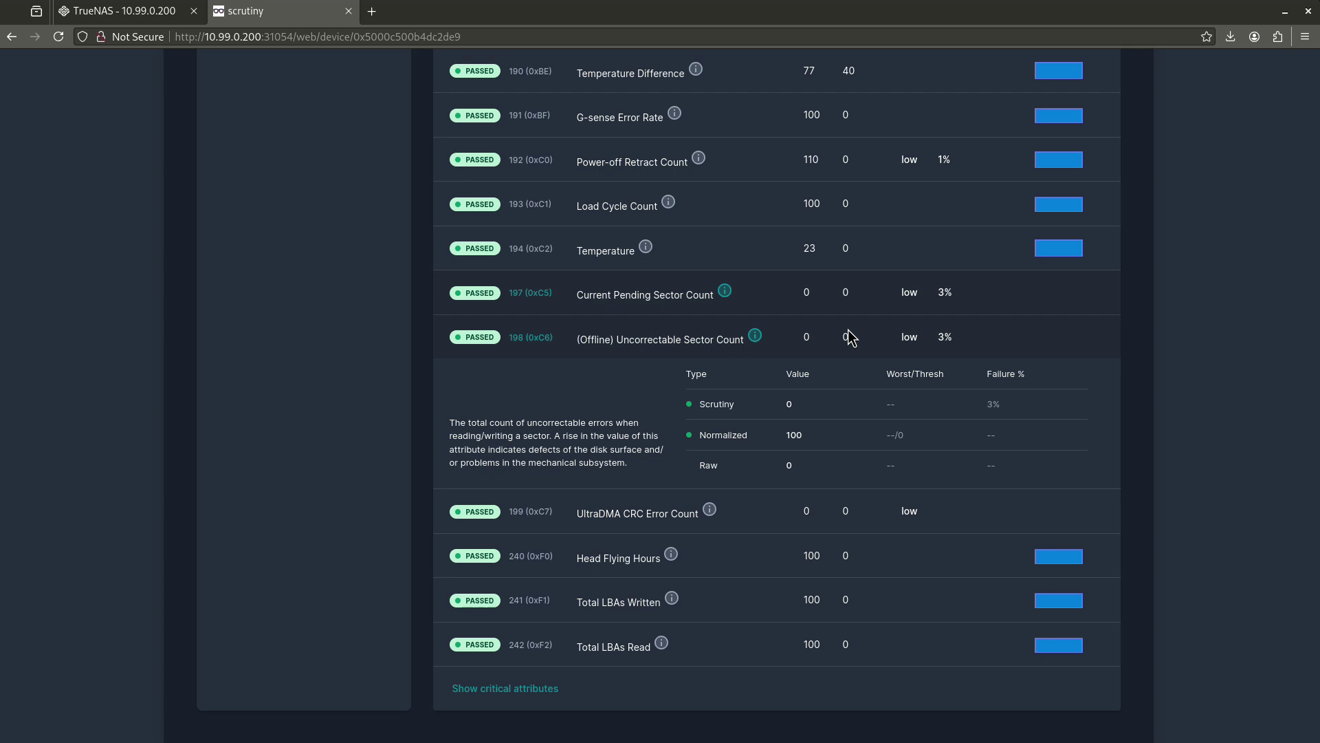
{"action": "scroll", "coordinate": [851, 337], "scroll_direction": "down", "scroll_amount": 2}
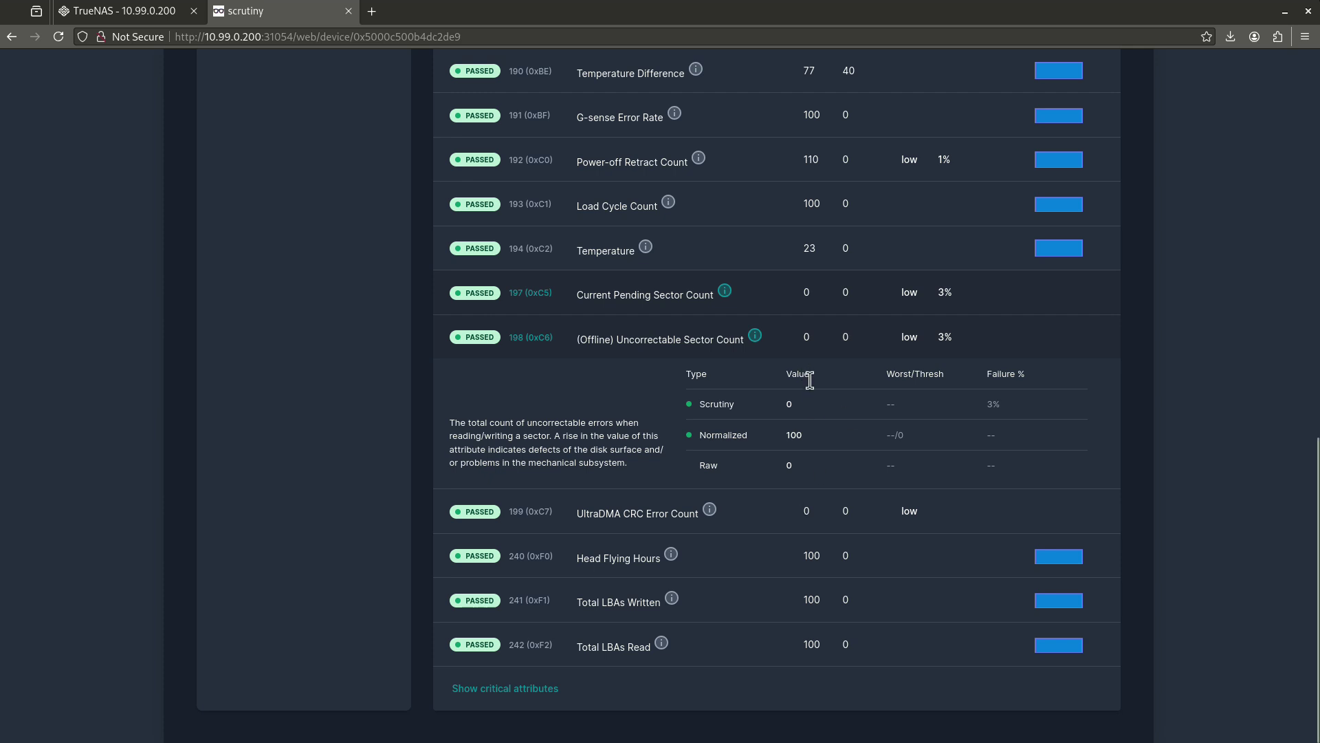
{"action": "scroll", "coordinate": [802, 385], "scroll_direction": "up", "scroll_amount": 6}
{"action": "scroll", "coordinate": [765, 411], "scroll_direction": "up", "scroll_amount": 2}
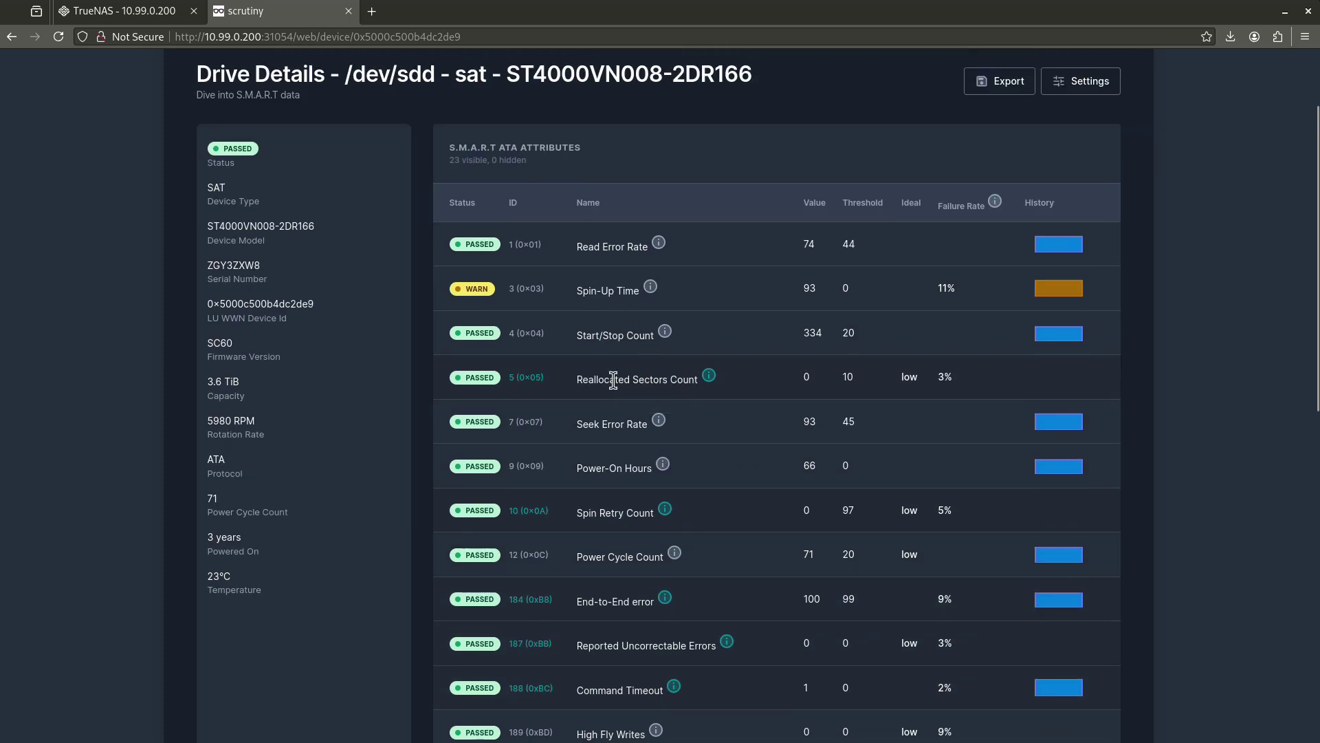
Expand the Power-On Hours explanation and highlight its long raw value.
{"action": "left_click", "coordinate": [659, 465]}
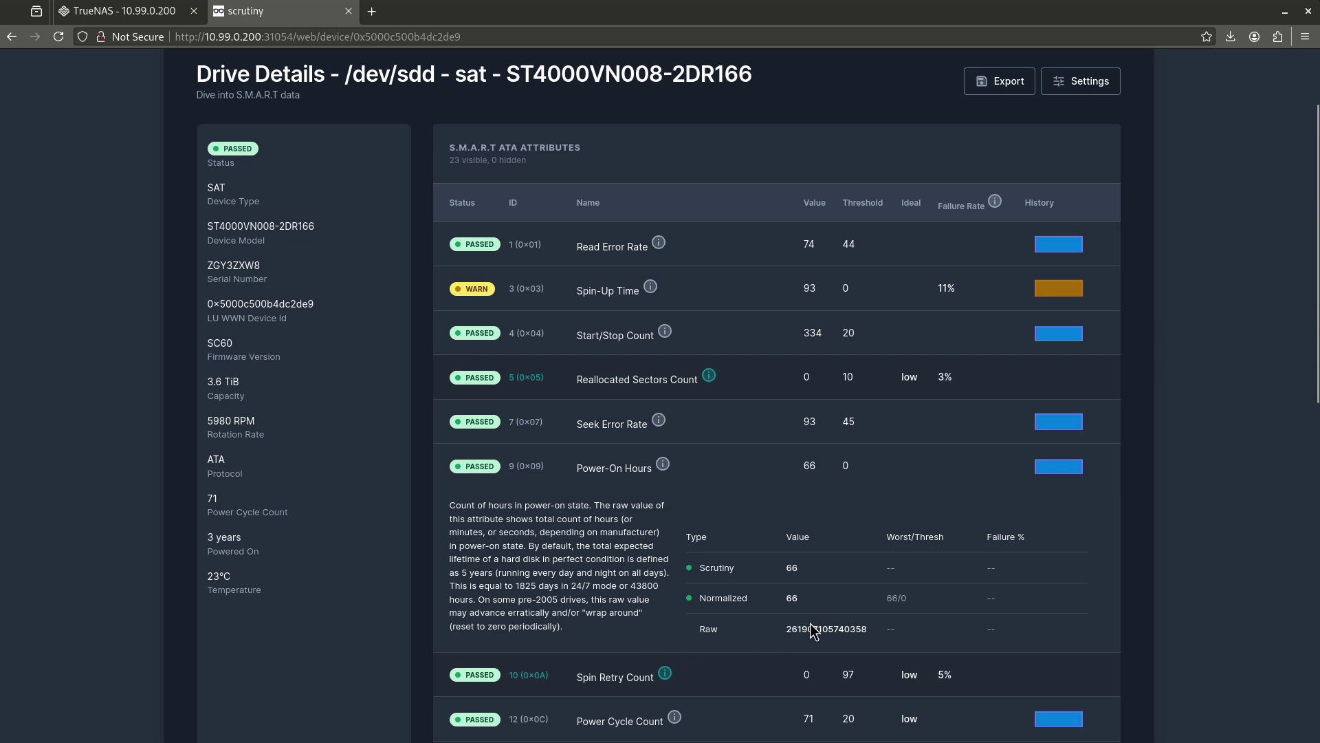
{"action": "left_click_drag", "start_coordinate": [791, 629], "coordinate": [840, 630]}
{"action": "left_click", "coordinate": [840, 630]}
{"action": "mouse_move", "coordinate": [220, 540]}
Go back to the drives dashboard and open the /dev/sda drive's actions menu.
{"action": "scroll", "coordinate": [600, 320], "scroll_direction": "up", "scroll_amount": 2}
{"action": "key", "text": "alt+Left"}
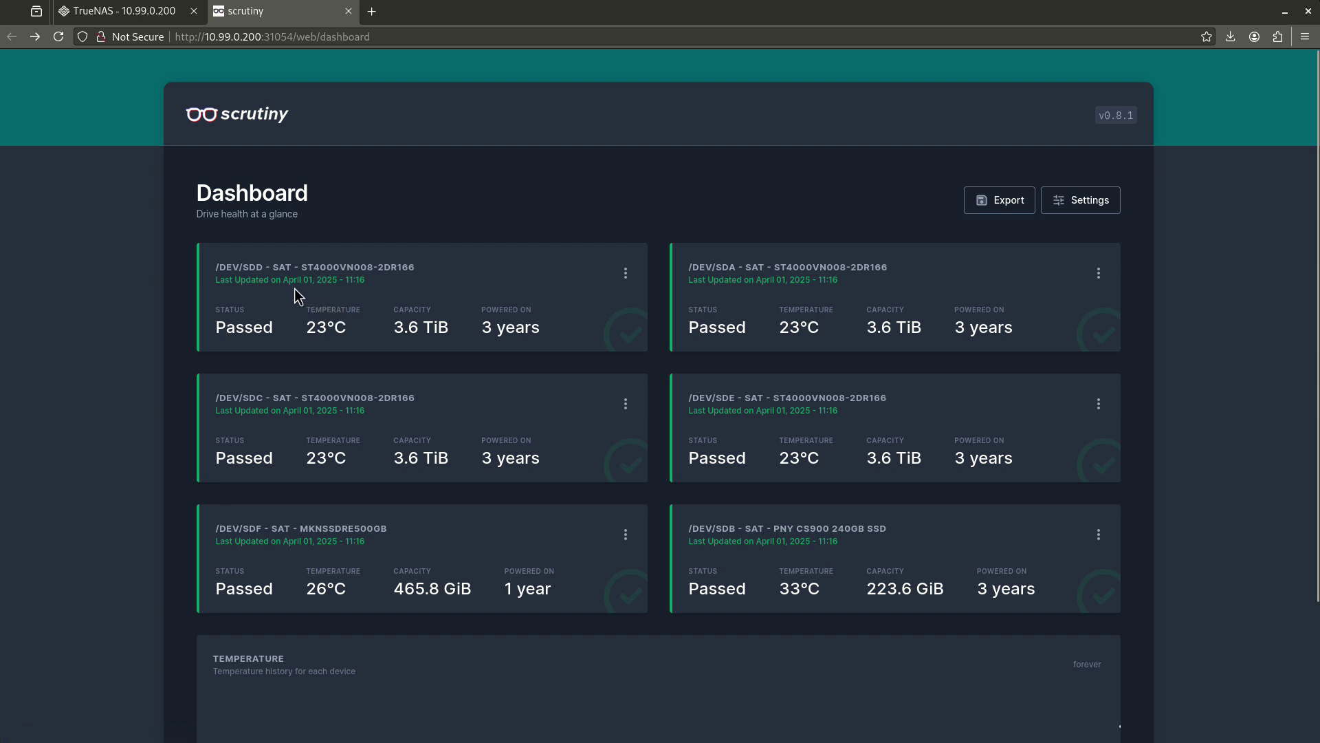
{"action": "left_click", "coordinate": [1110, 273]}
Open the /dev/sda drive details and list all 23 SMART attributes.
{"action": "left_click", "coordinate": [1124, 307]}
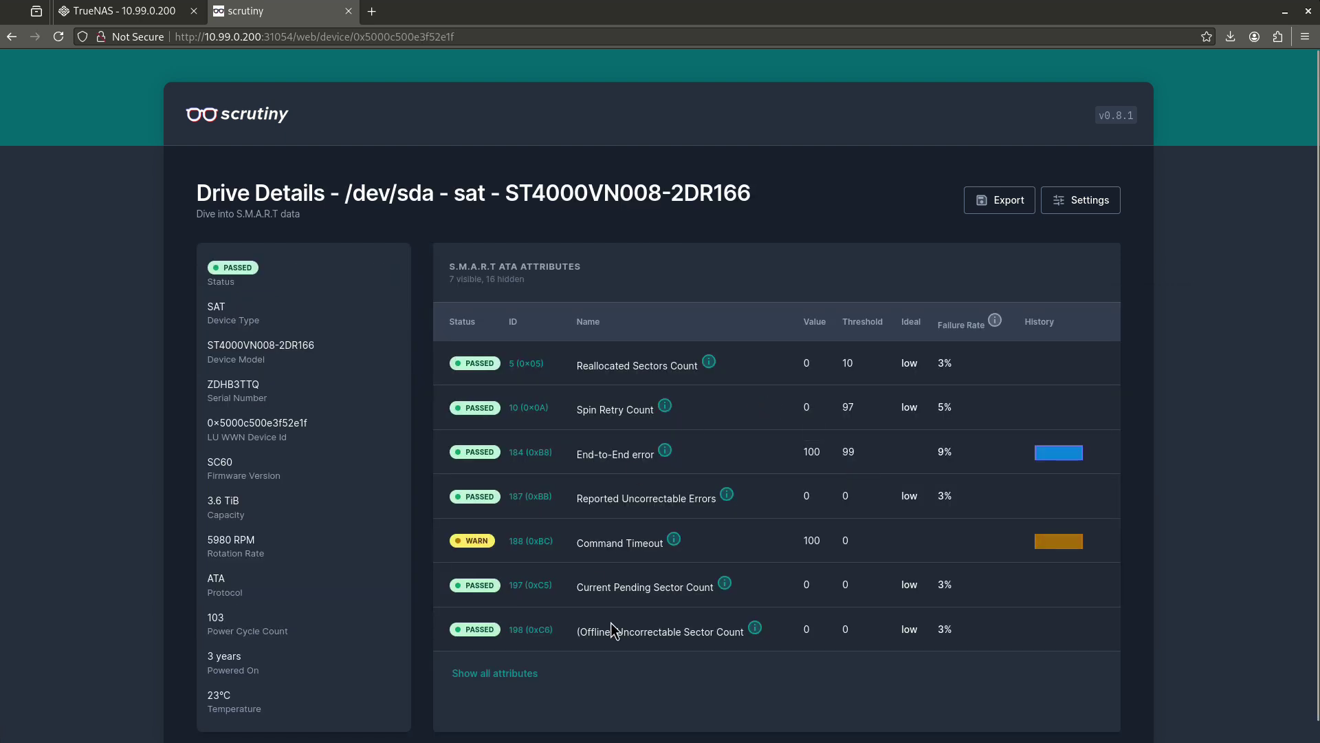
{"action": "left_click", "coordinate": [506, 677]}
{"action": "scroll", "coordinate": [627, 537], "scroll_direction": "down", "scroll_amount": 4}
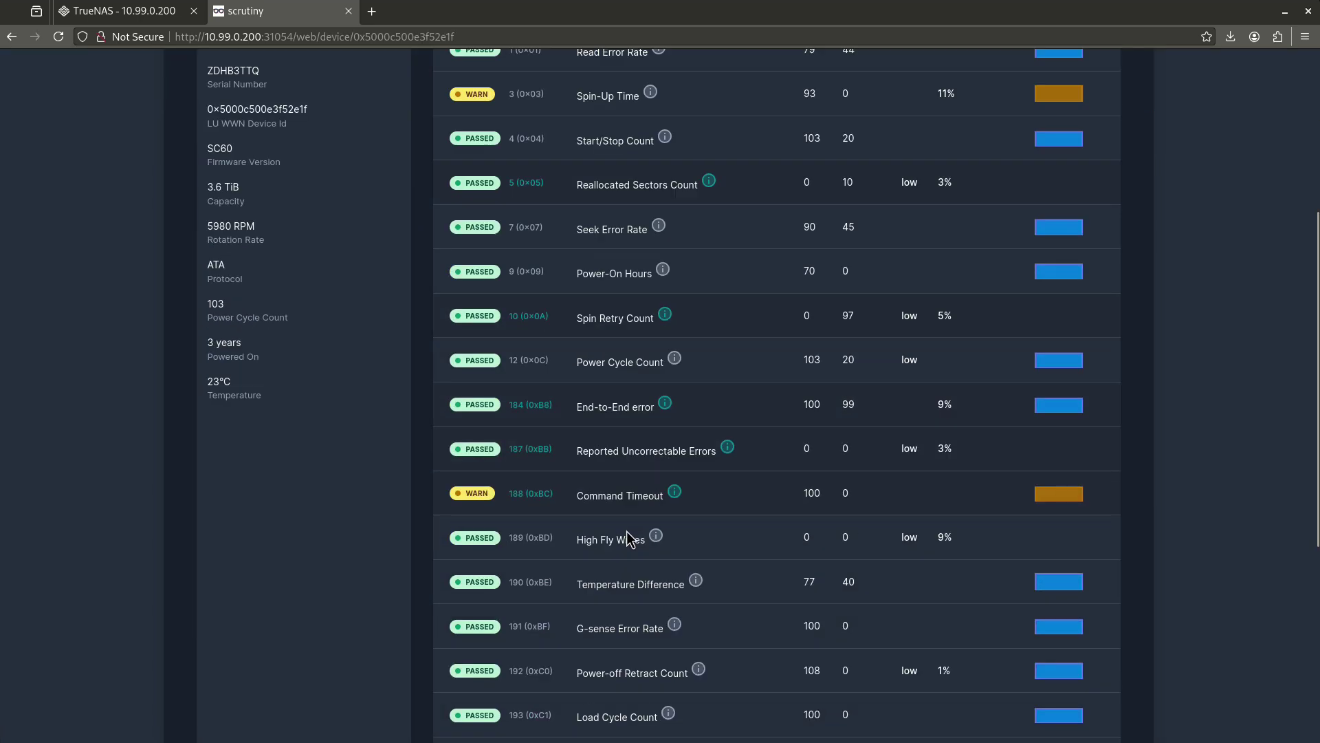
{"action": "scroll", "coordinate": [627, 529], "scroll_direction": "down", "scroll_amount": 3}
{"action": "scroll", "coordinate": [548, 339], "scroll_direction": "up", "scroll_amount": 6}
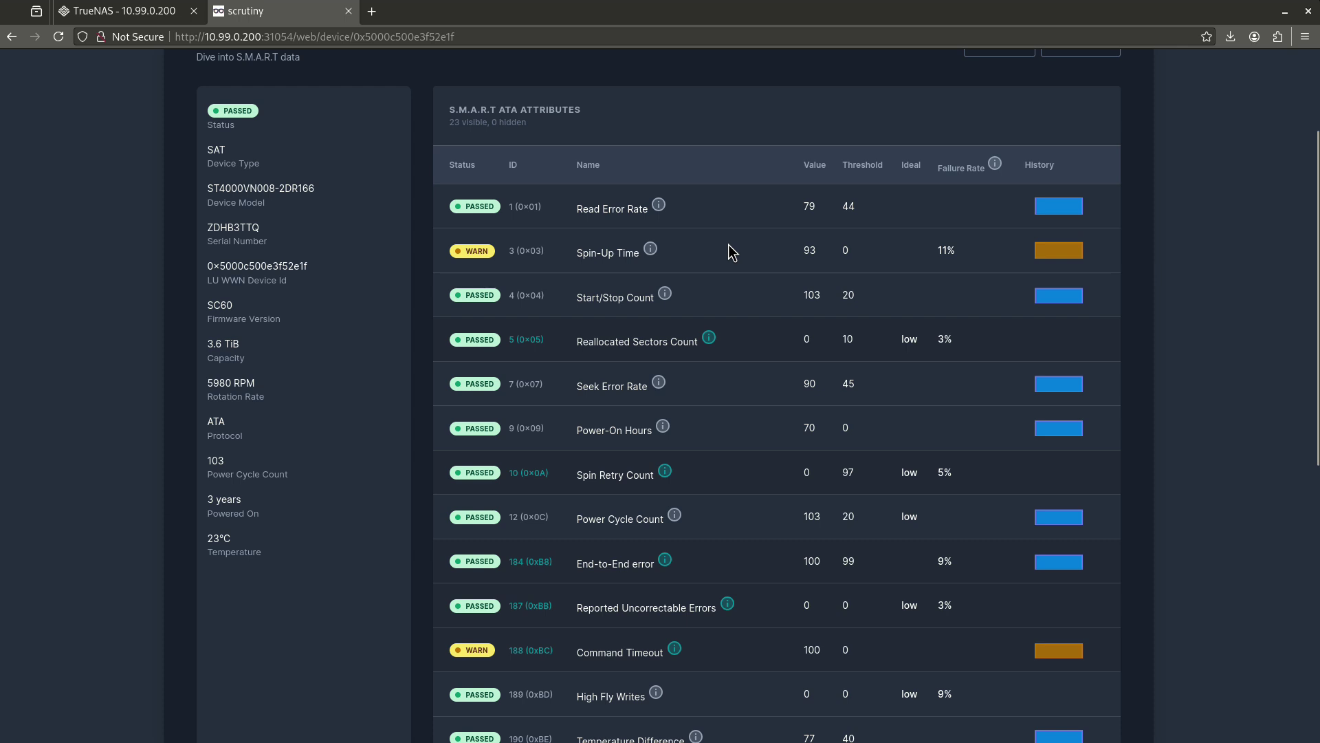
{"action": "scroll", "coordinate": [730, 252], "scroll_direction": "down", "scroll_amount": 3}
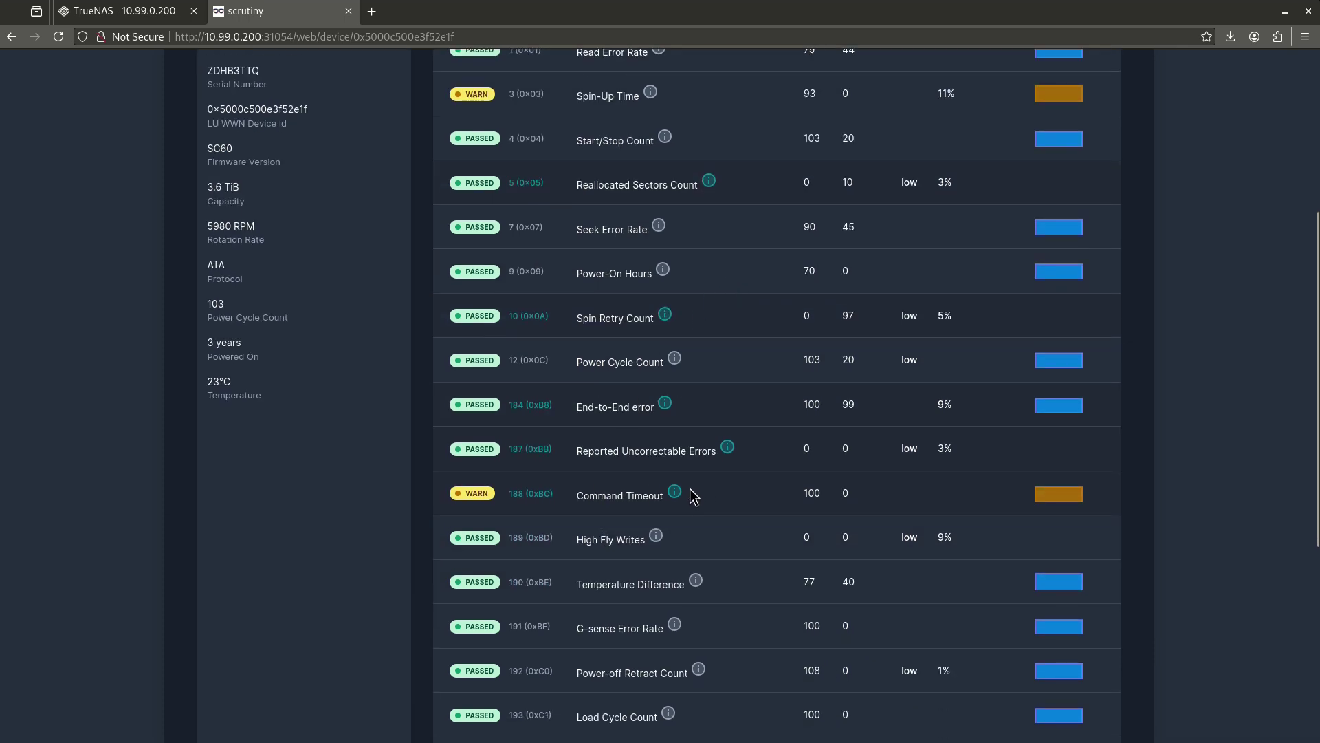
Expand the Command Timeout warning's explanation and review it.
{"action": "left_click", "coordinate": [675, 494]}
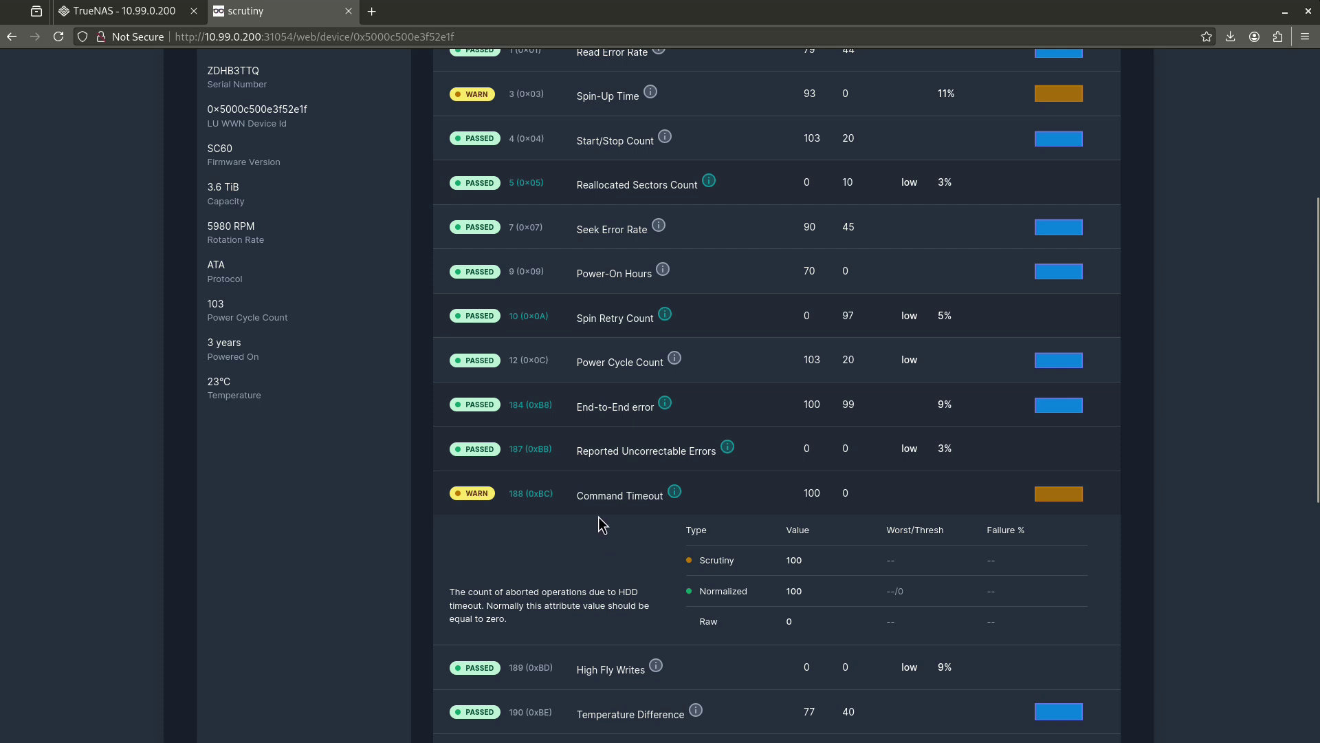
{"action": "scroll", "coordinate": [589, 480], "scroll_direction": "down", "scroll_amount": 3}
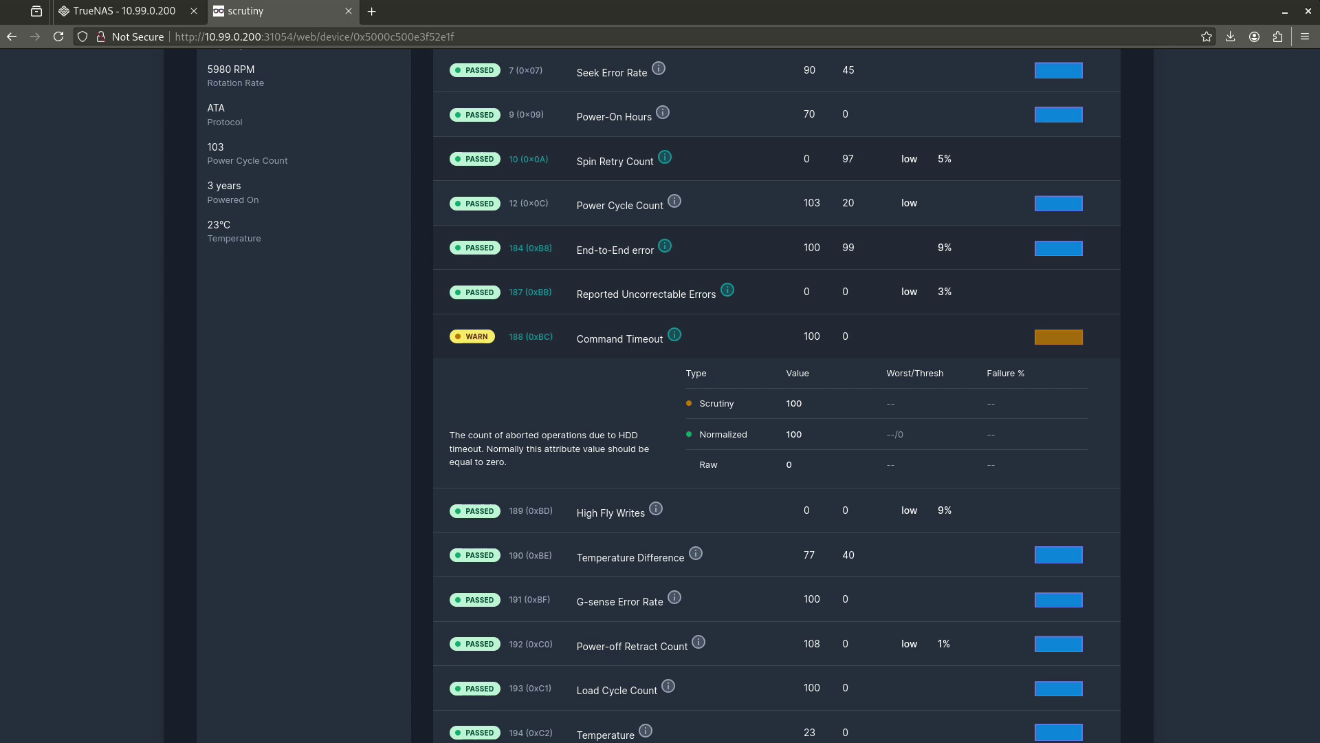
{"action": "scroll", "coordinate": [743, 386], "scroll_direction": "up", "scroll_amount": 7}
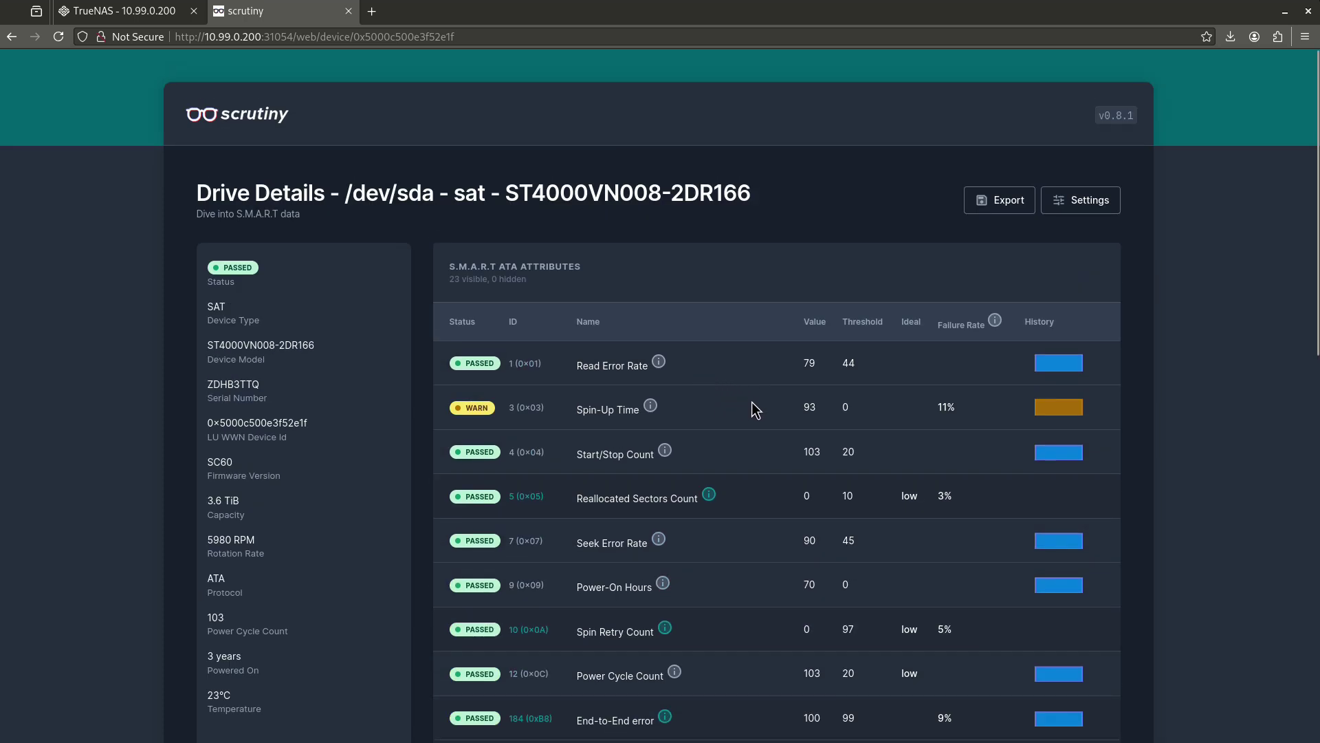
Open the /dev/sdc drive details and scroll through all its SMART attributes.
{"action": "key", "text": "alt+Left"}
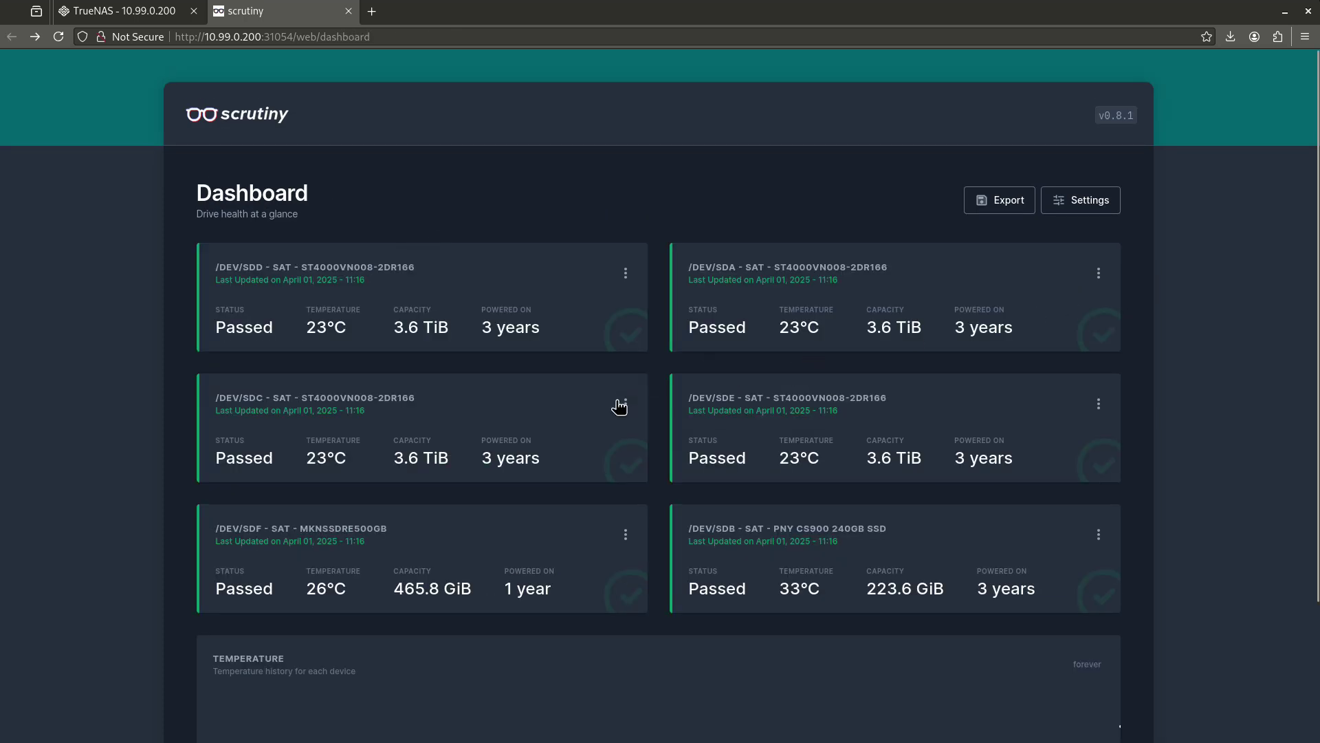
{"action": "left_click", "coordinate": [620, 407]}
{"action": "left_click", "coordinate": [656, 436]}
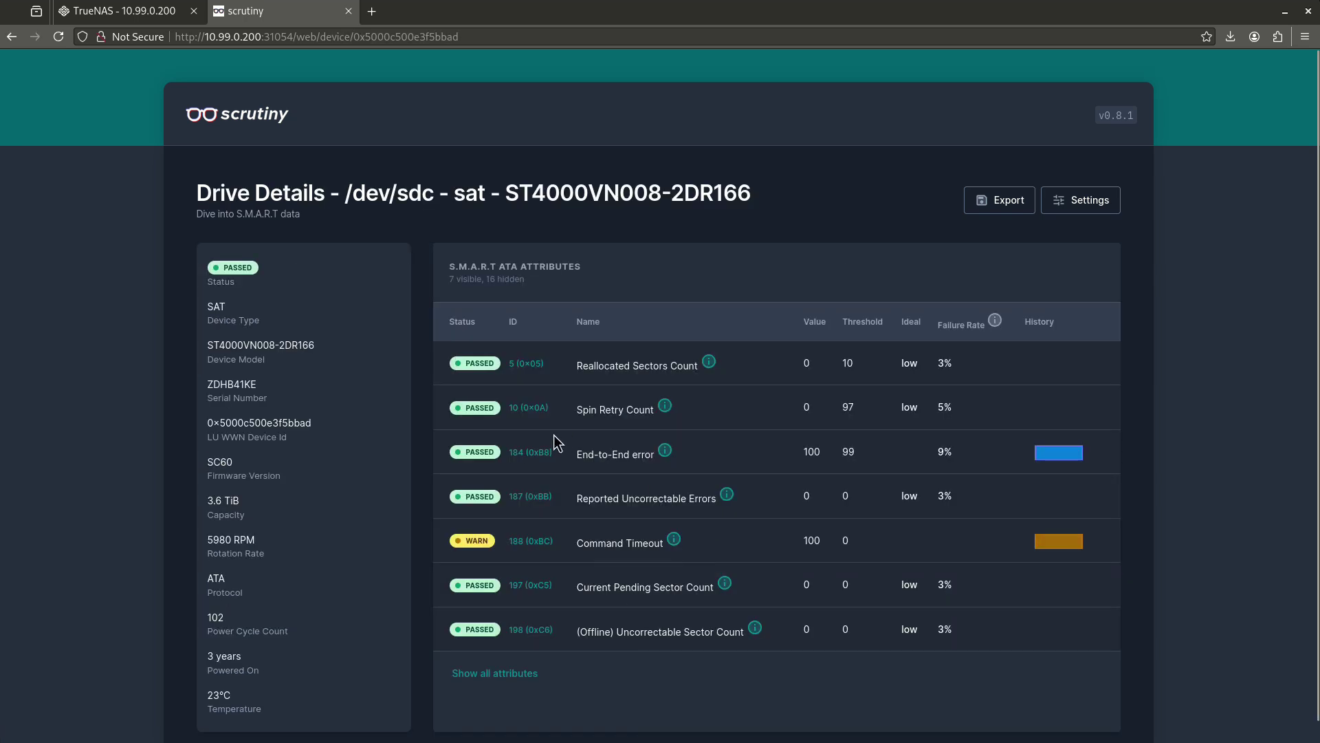
{"action": "left_click", "coordinate": [536, 674]}
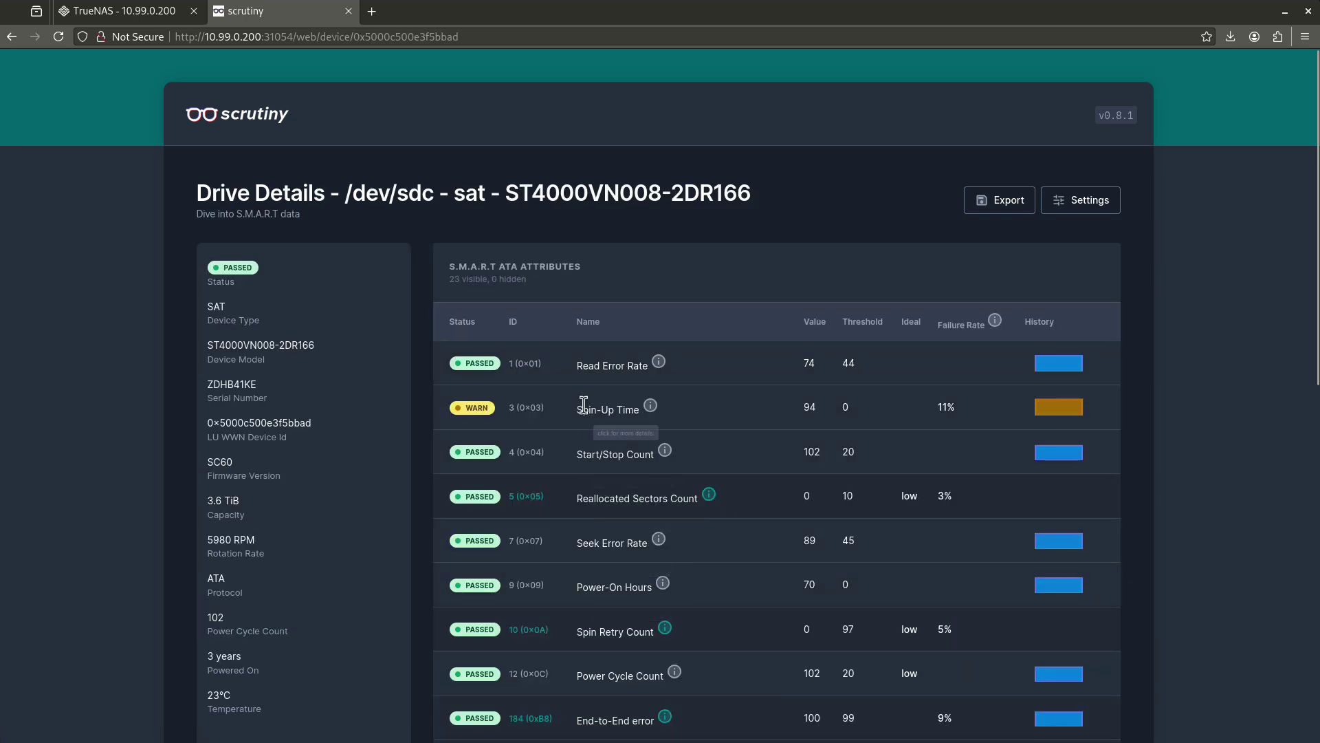
{"action": "scroll", "coordinate": [596, 472], "scroll_direction": "down", "scroll_amount": 3}
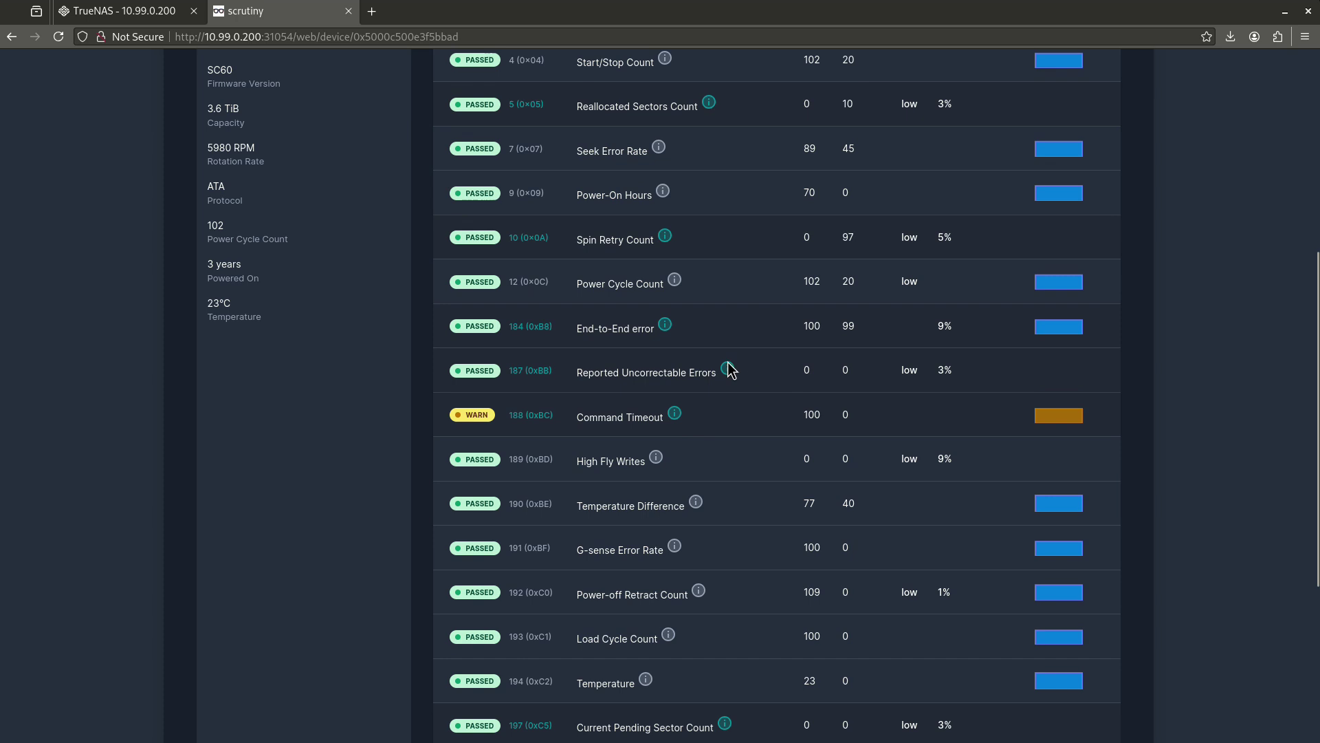
{"action": "scroll", "coordinate": [690, 395], "scroll_direction": "down", "scroll_amount": 3}
{"action": "scroll", "coordinate": [684, 402], "scroll_direction": "down", "scroll_amount": 3}
Open the /dev/sde drive details and scroll through all 23 SMART attributes.
{"action": "key", "text": "alt+Left"}
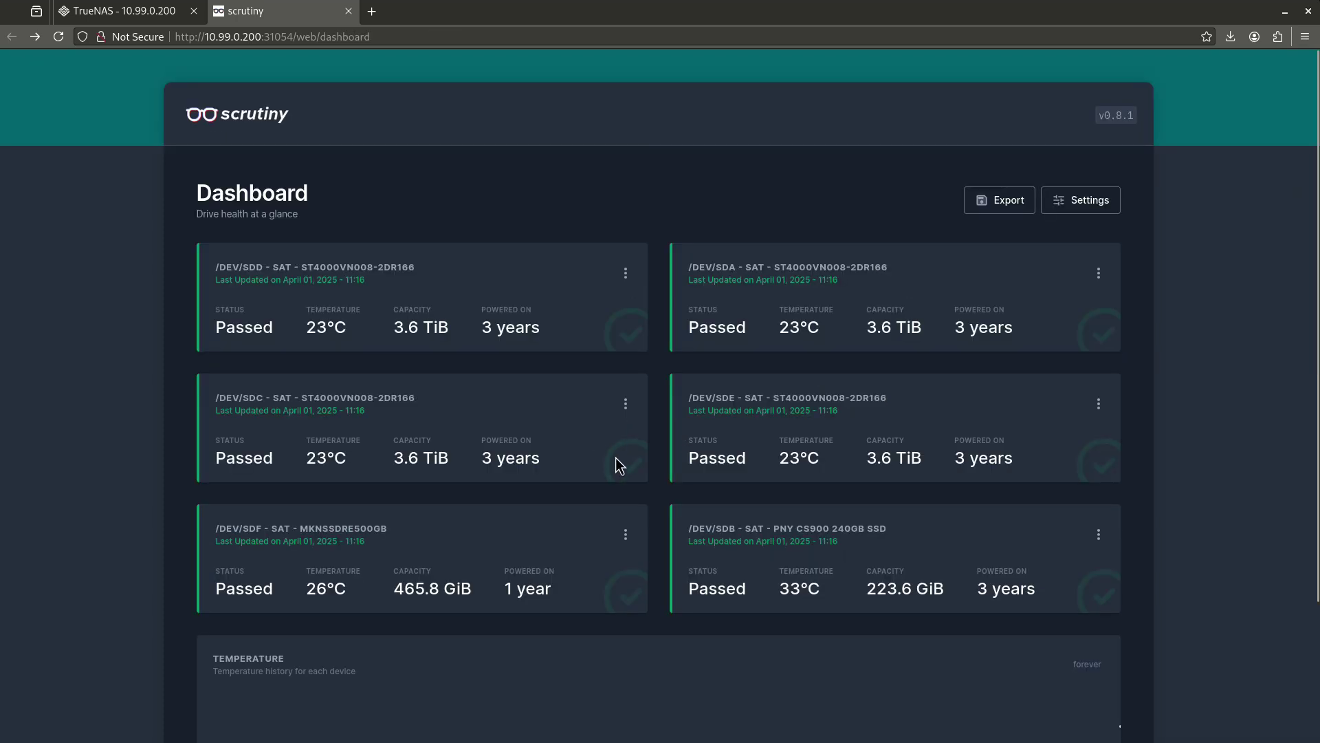
{"action": "left_click", "coordinate": [1098, 404]}
{"action": "left_click", "coordinate": [1104, 438]}
{"action": "left_click", "coordinate": [519, 674]}
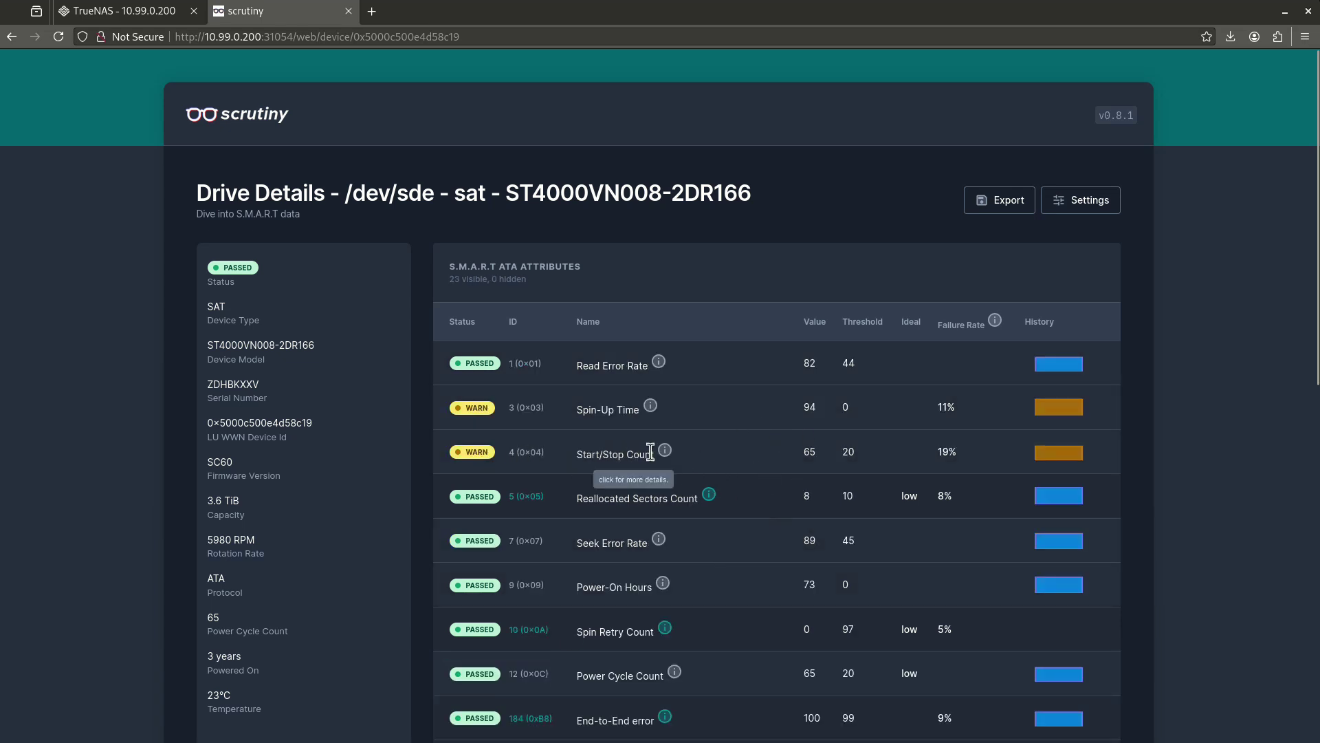
{"action": "scroll", "coordinate": [649, 466], "scroll_direction": "down", "scroll_amount": 3}
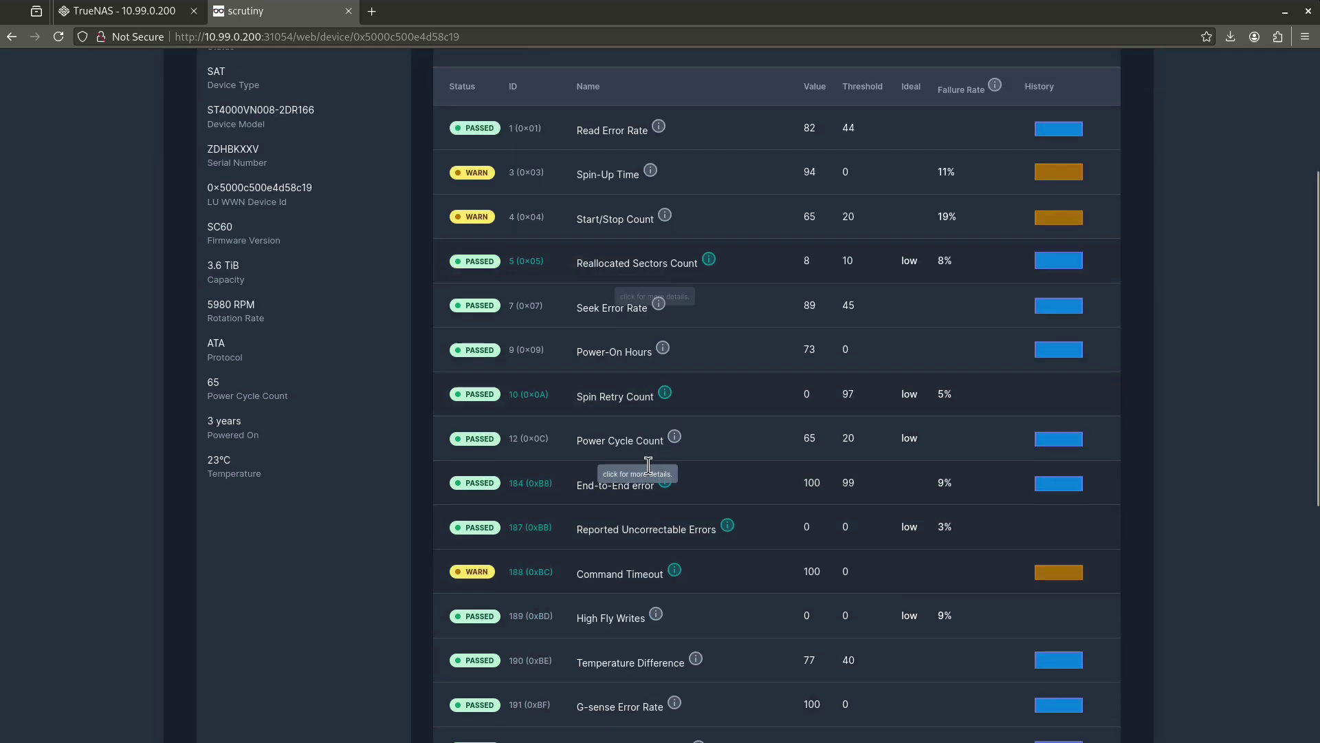
{"action": "scroll", "coordinate": [649, 466], "scroll_direction": "down", "scroll_amount": 2}
{"action": "scroll", "coordinate": [640, 454], "scroll_direction": "down", "scroll_amount": 4}
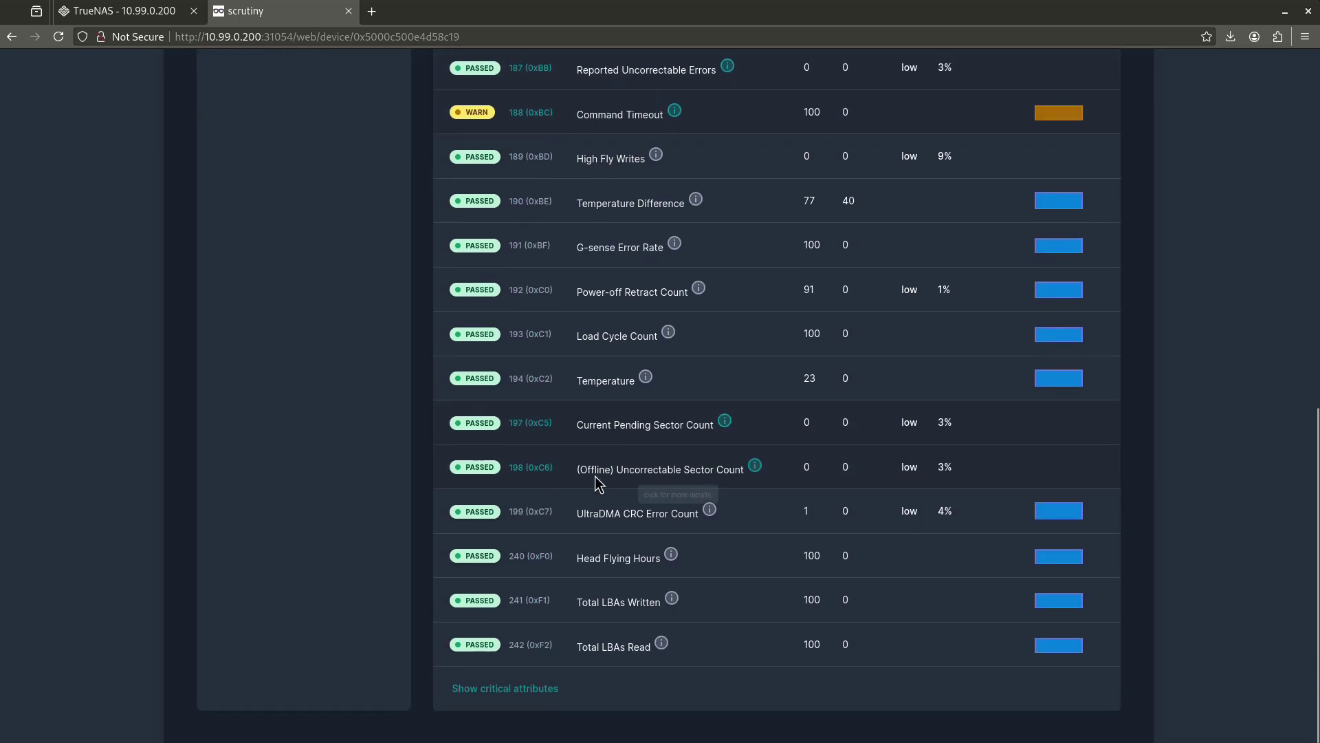
{"action": "scroll", "coordinate": [550, 412], "scroll_direction": "up", "scroll_amount": 10}
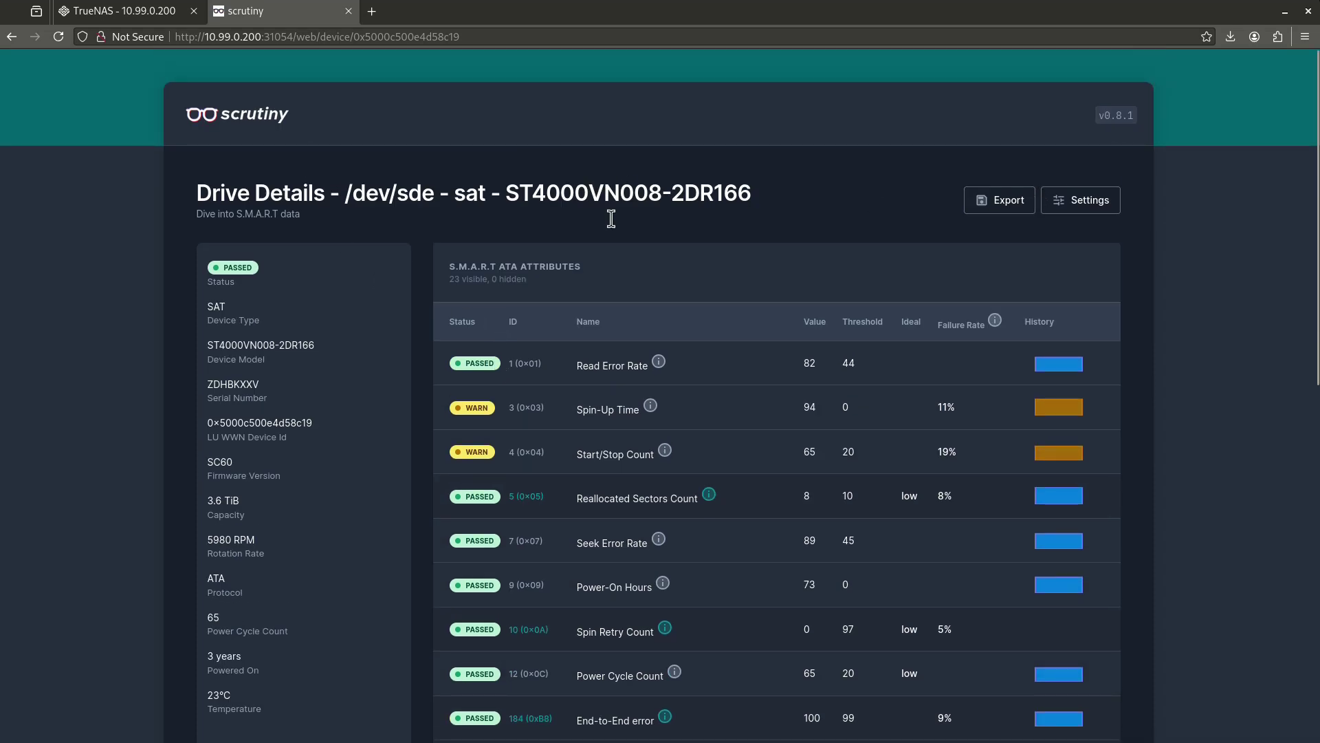
Return to the dashboard, scroll to the temperature history chart, and reopen /dev/sde's options.
{"action": "key", "text": "alt+Left"}
{"action": "scroll", "coordinate": [634, 352], "scroll_direction": "down", "scroll_amount": 3}
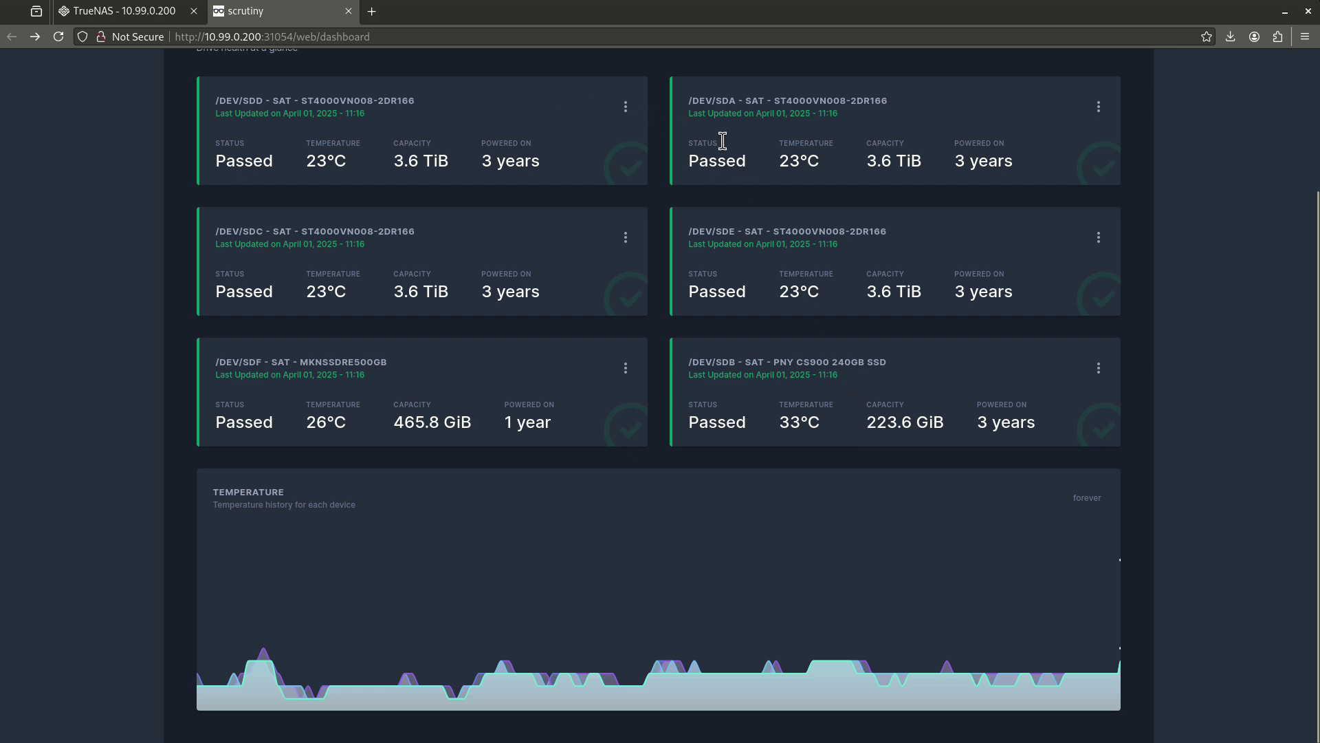
{"action": "left_click", "coordinate": [1098, 238]}
{"action": "left_click", "coordinate": [1100, 275]}
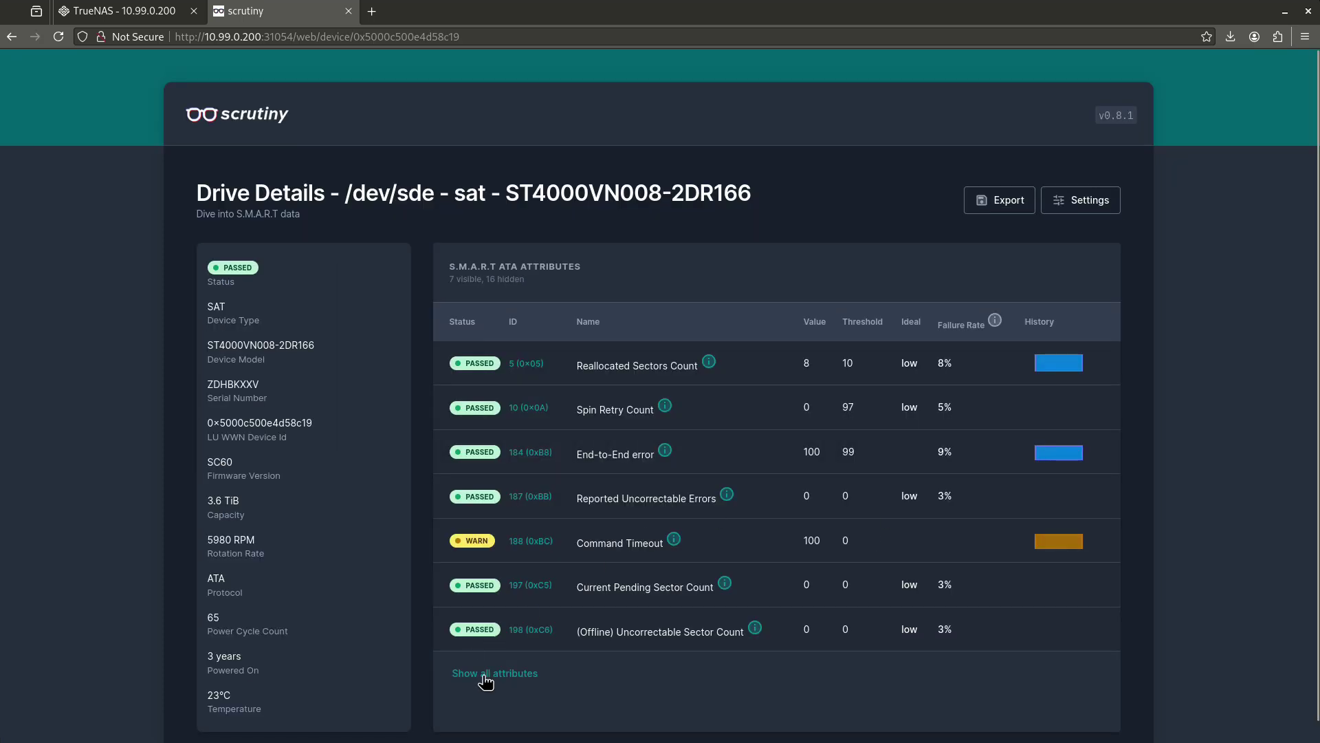
{"action": "left_click", "coordinate": [484, 677]}
{"action": "scroll", "coordinate": [619, 527], "scroll_direction": "down", "scroll_amount": 5}
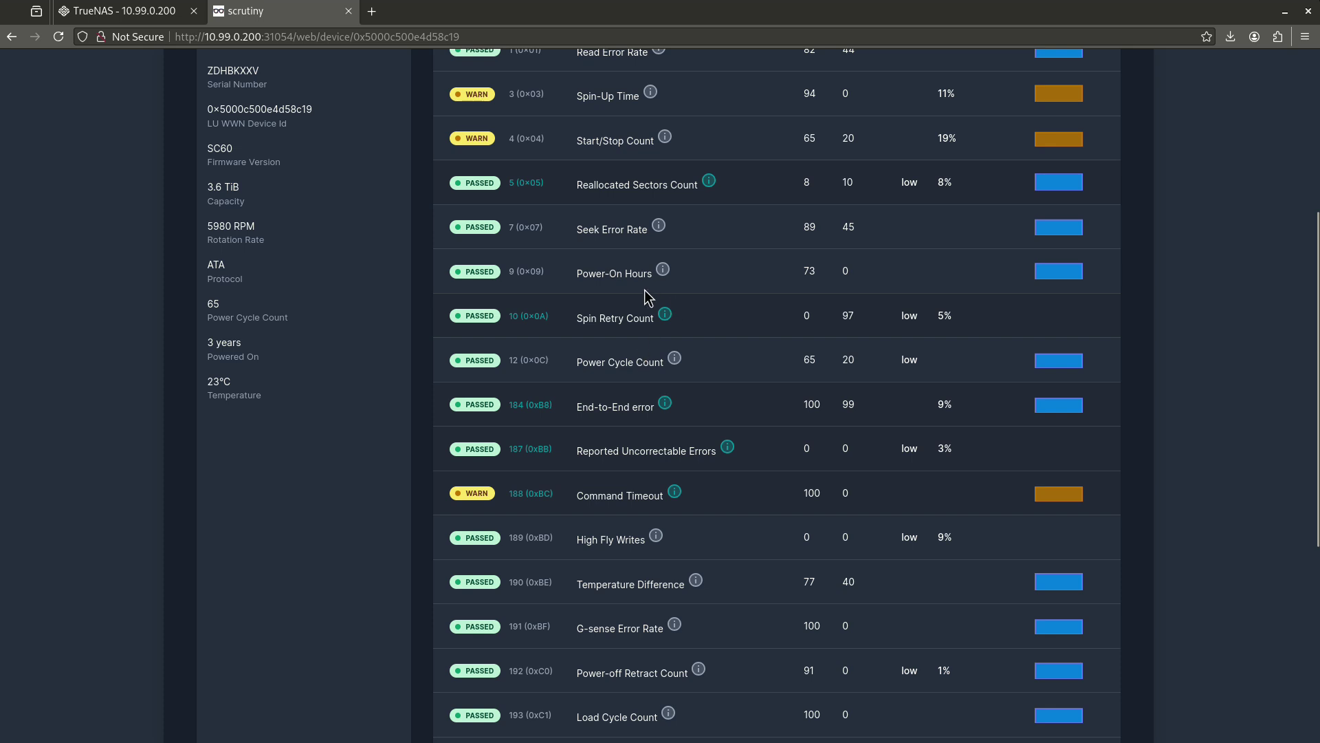
{"action": "scroll", "coordinate": [678, 345], "scroll_direction": "up", "scroll_amount": 4}
{"action": "scroll", "coordinate": [678, 345], "scroll_direction": "up", "scroll_amount": 1}
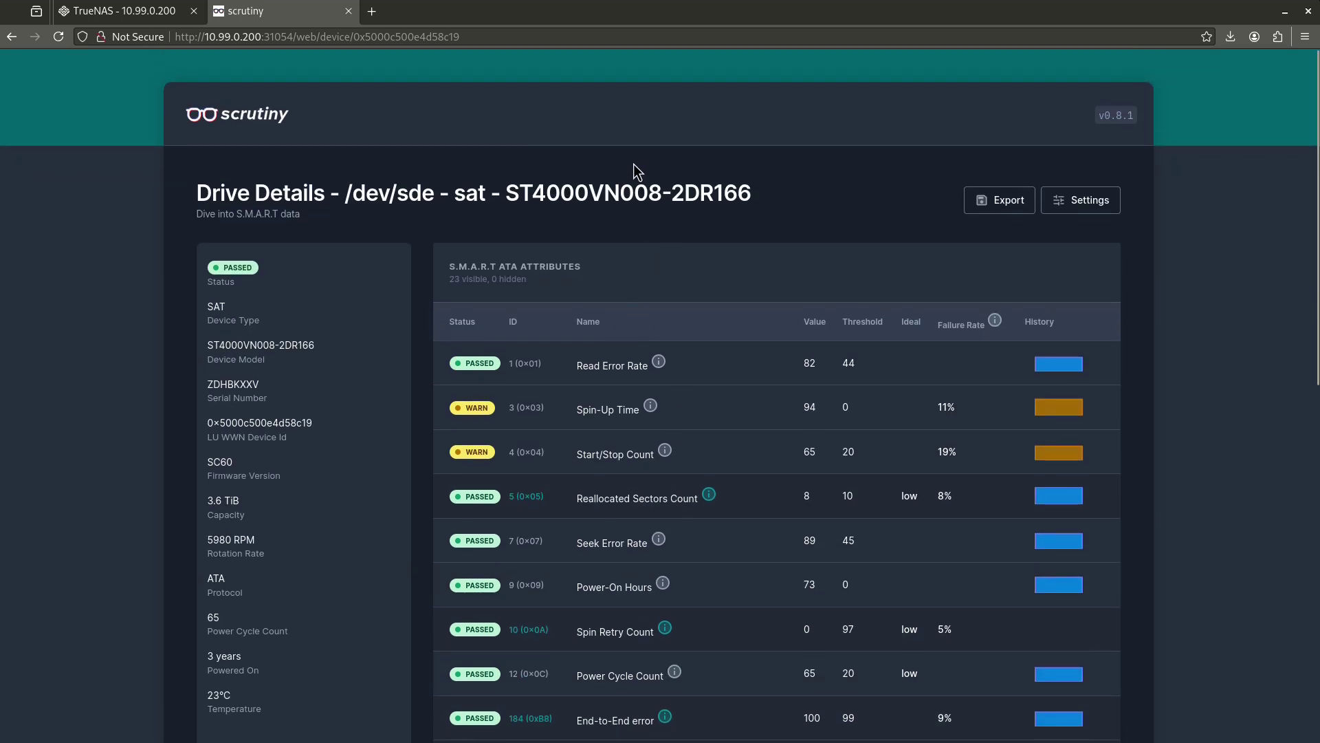
{"action": "scroll", "coordinate": [726, 289], "scroll_direction": "down", "scroll_amount": 4}
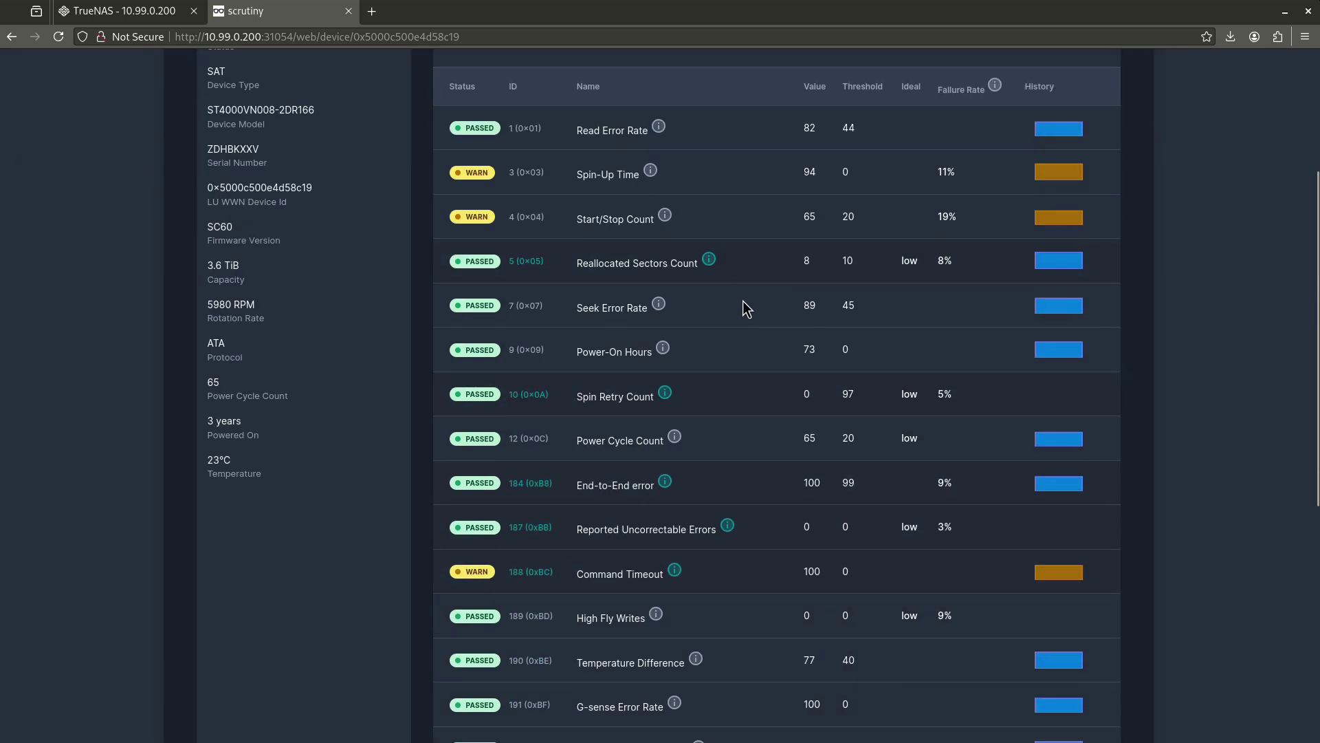
{"action": "scroll", "coordinate": [585, 346], "scroll_direction": "up", "scroll_amount": 4}
{"action": "key", "text": "alt+Left"}
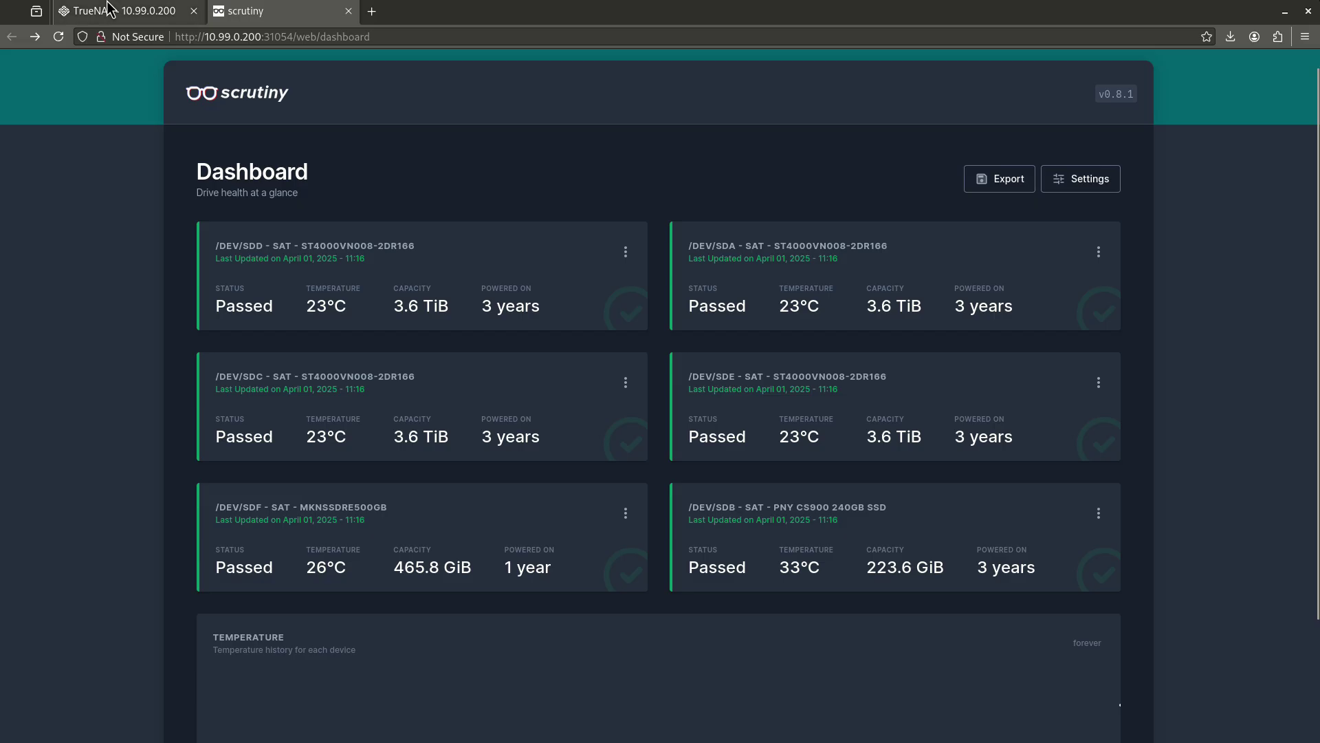
{"action": "left_click", "coordinate": [110, 11]}
Open System > Shell and set the terminal font size to maximum.
{"action": "left_click", "coordinate": [68, 231]}
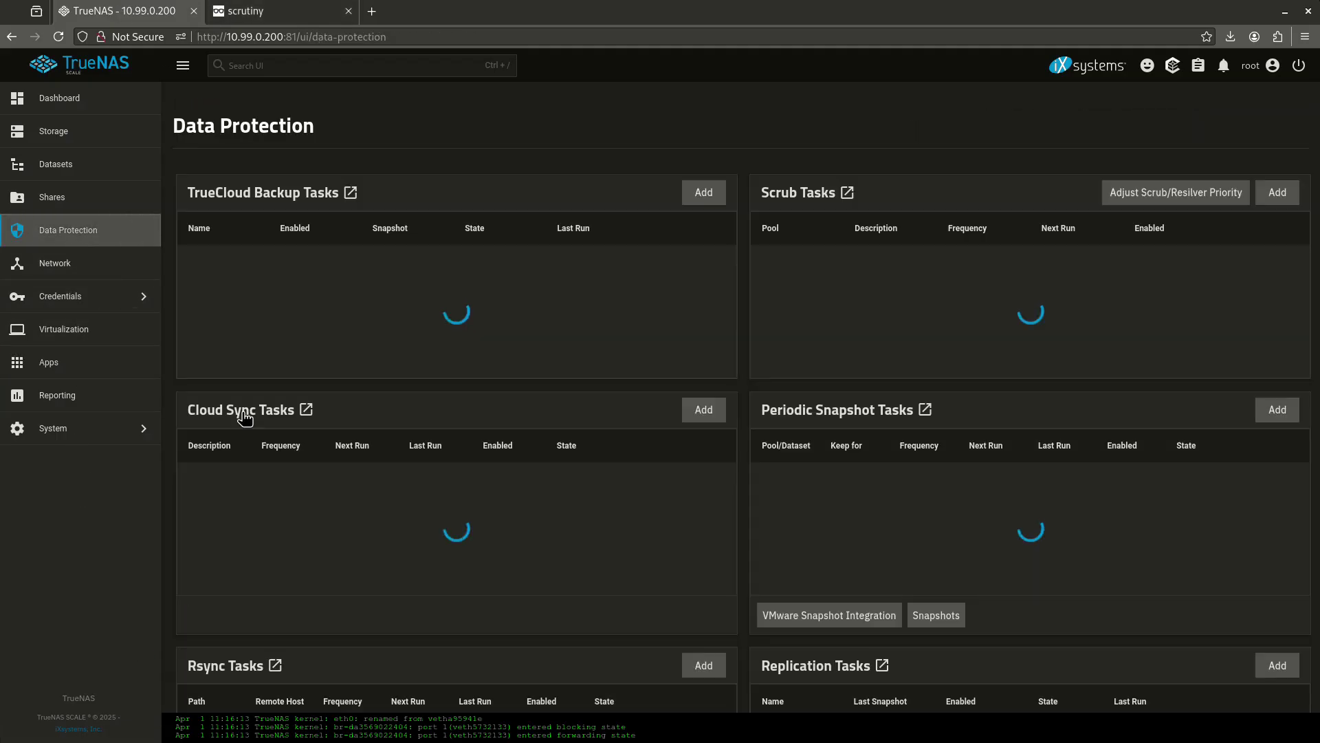
{"action": "scroll", "coordinate": [458, 576], "scroll_direction": "down", "scroll_amount": 4}
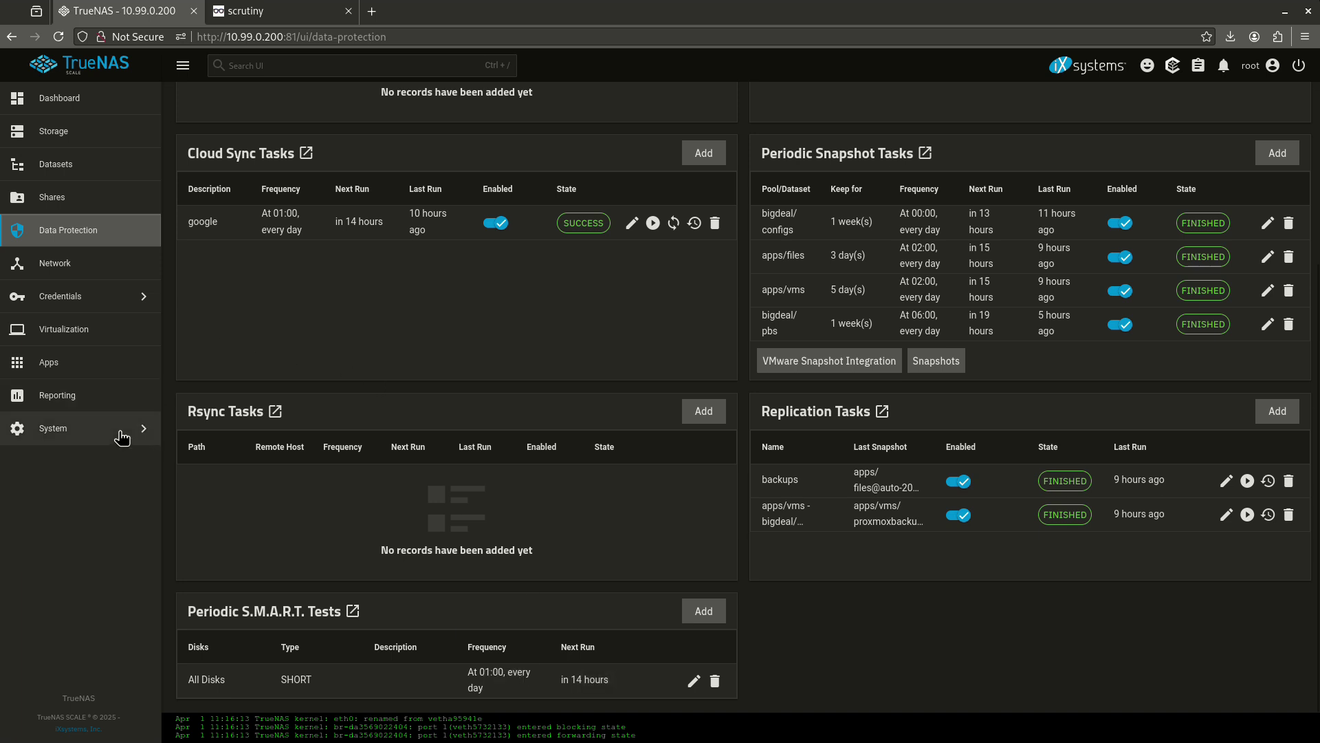
{"action": "left_click", "coordinate": [51, 428]}
{"action": "left_click", "coordinate": [265, 259]}
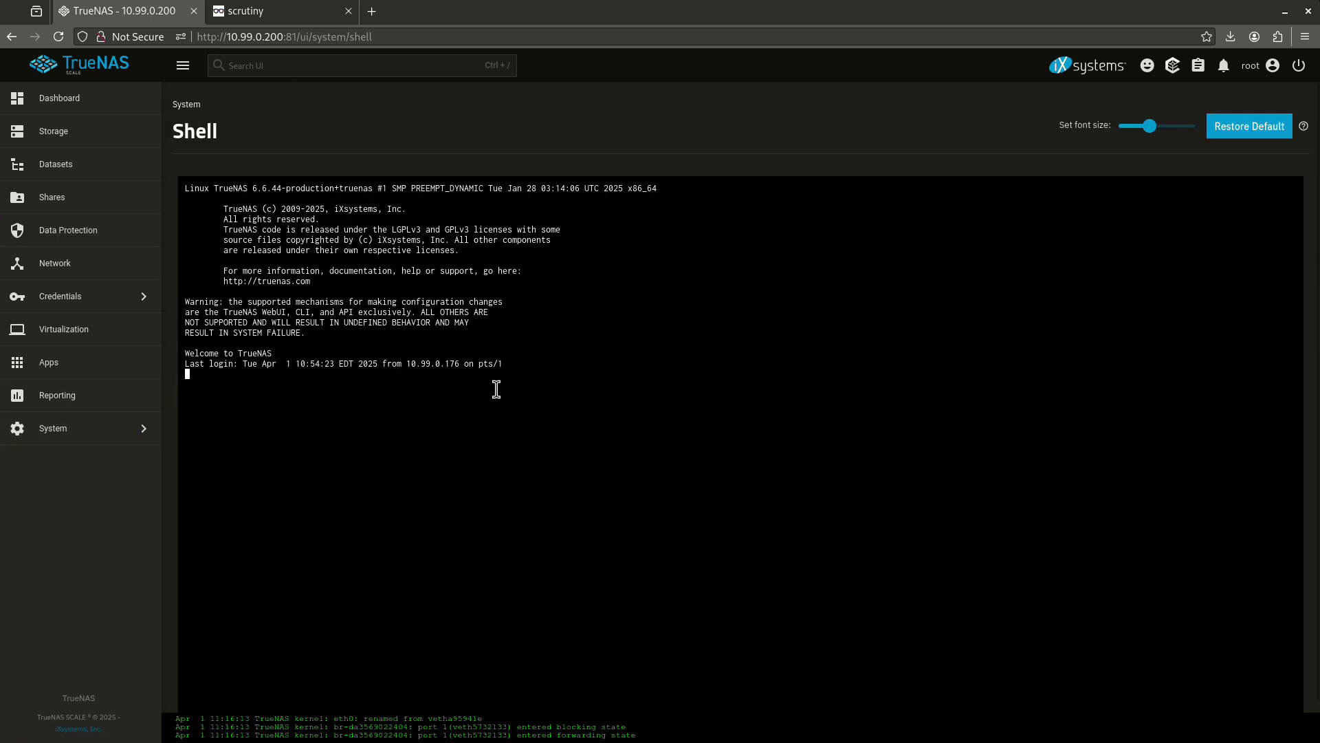
{"action": "left_click_drag", "start_coordinate": [1167, 131], "coordinate": [1195, 128]}
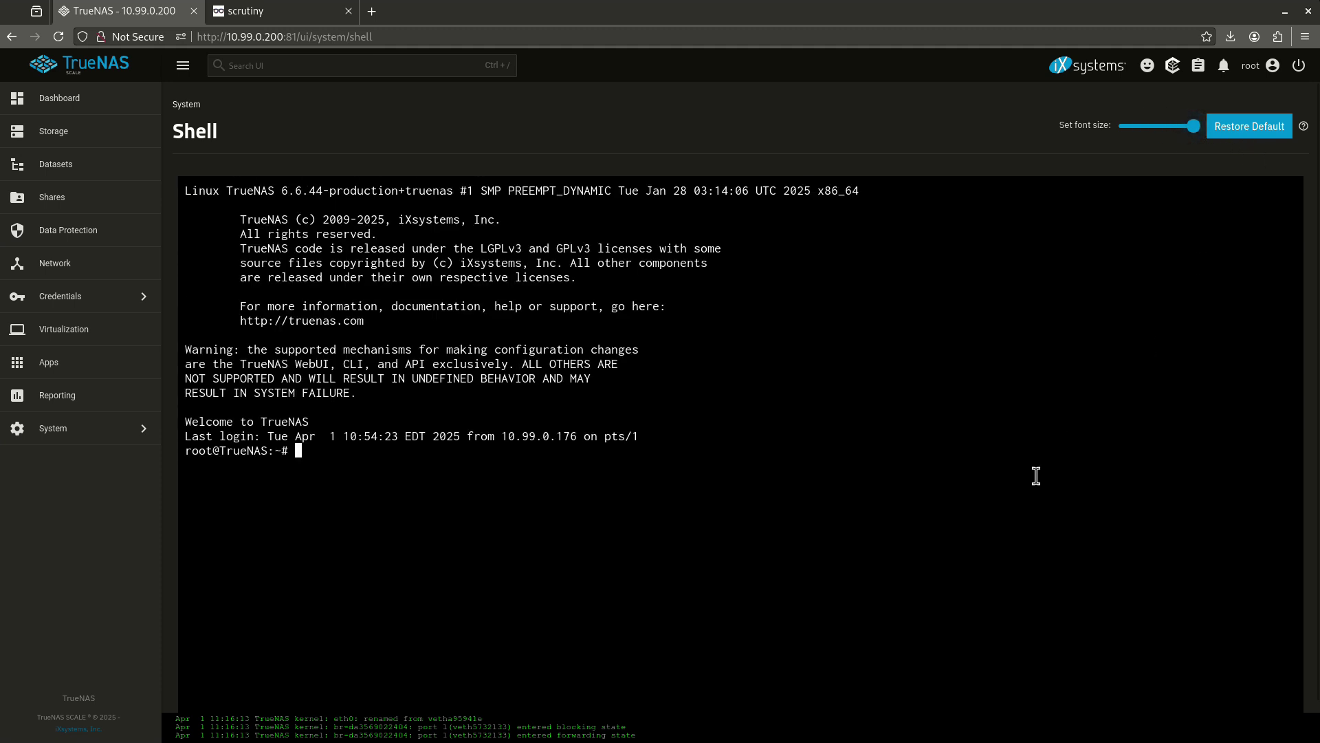
Run smartctl -a /dev/sda in the shell to print the full SMART report.
{"action": "type", "text": "smartctl -a /dev/sda"}
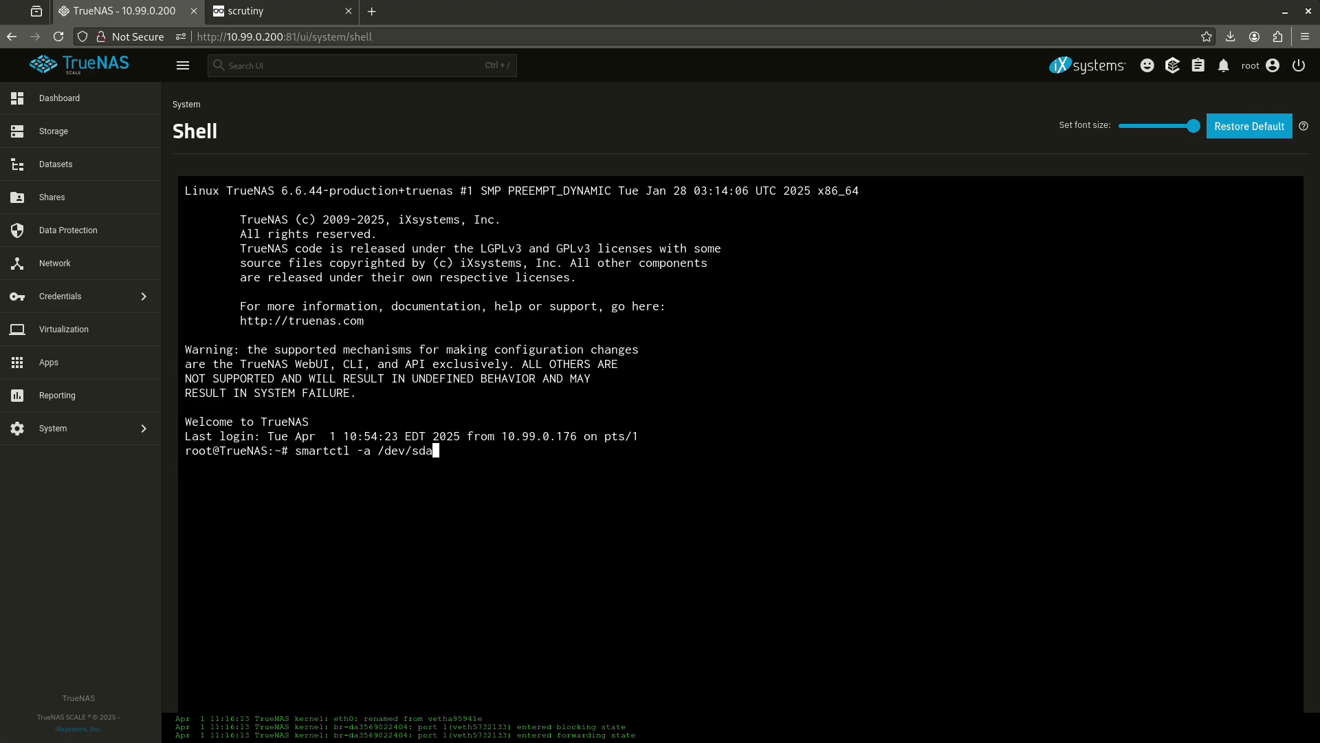
{"action": "key", "text": "Return"}
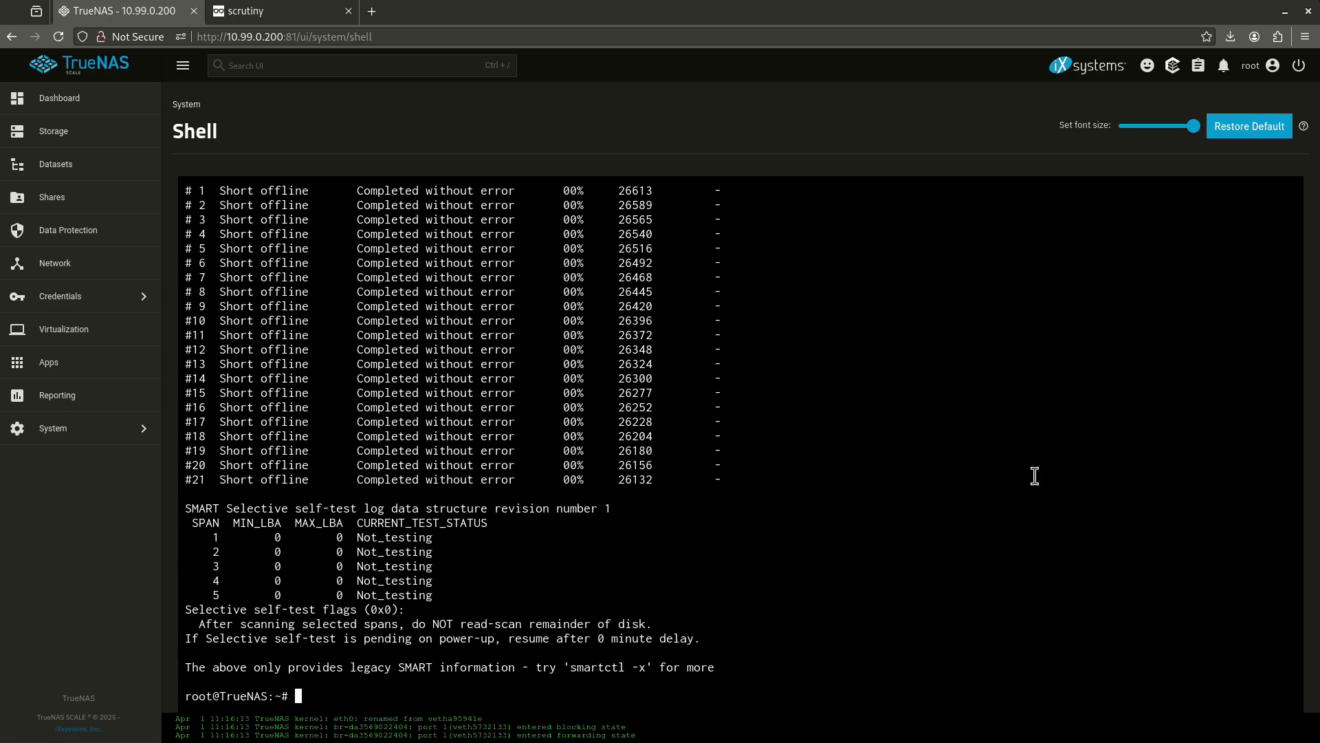
{"action": "scroll", "coordinate": [716, 470], "scroll_direction": "up", "scroll_amount": 5}
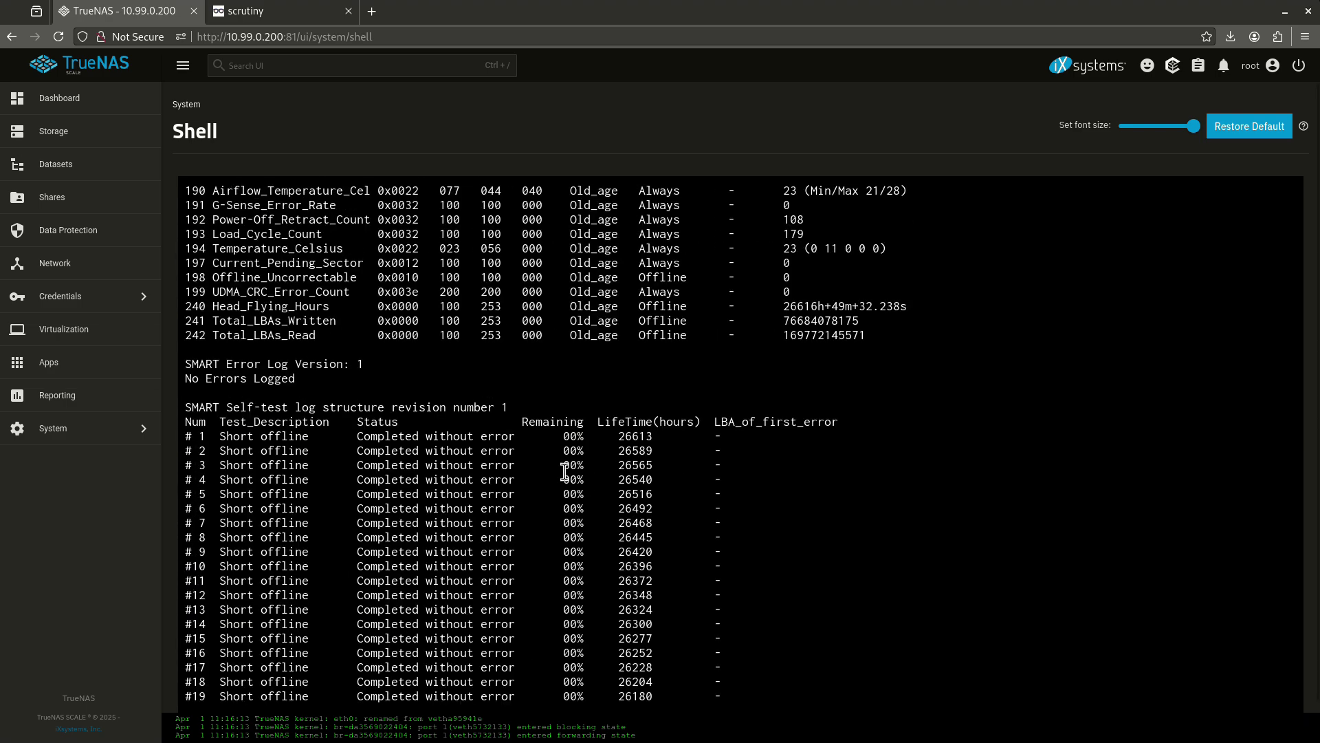
{"action": "scroll", "coordinate": [564, 471], "scroll_direction": "up", "scroll_amount": 7}
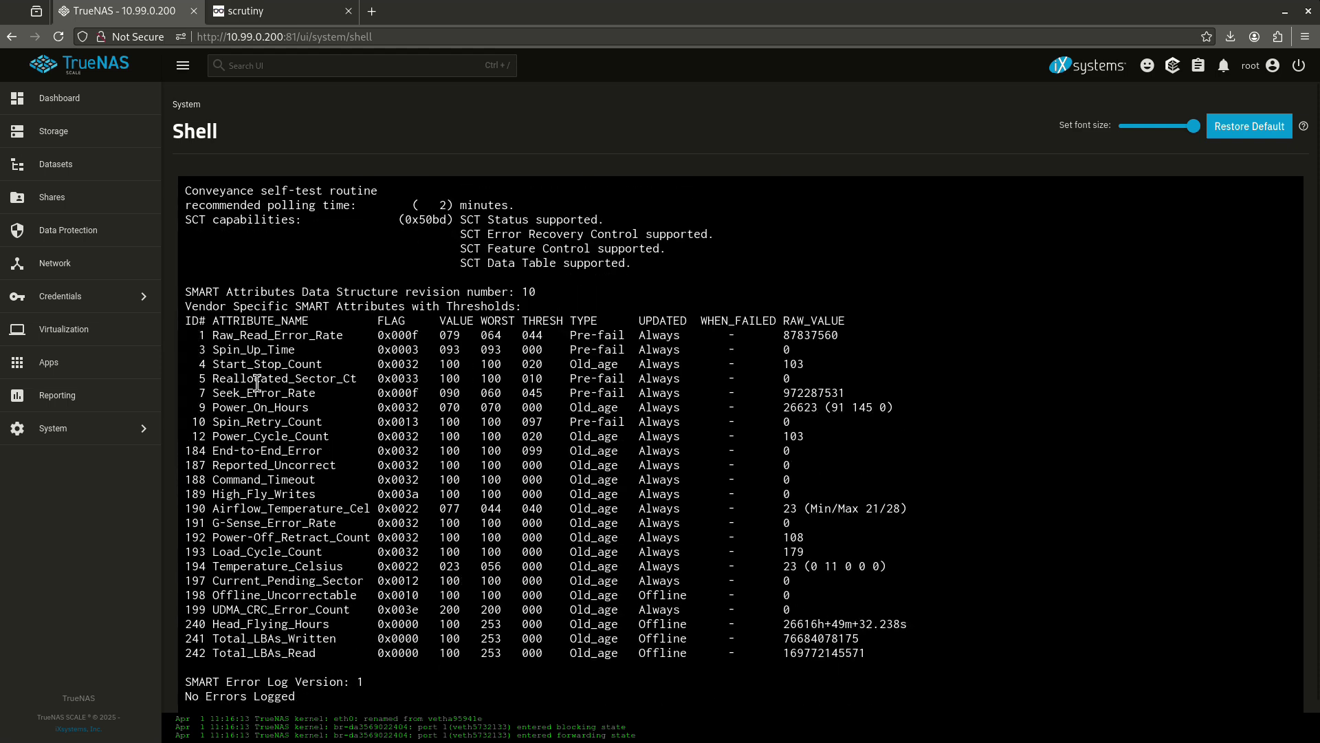
Highlight the raw values for Reallocated_Sector_Ct, Command_Timeout (0) and Offline_Uncorrectable (0).
{"action": "left_click_drag", "start_coordinate": [256, 383], "coordinate": [832, 383]}
{"action": "left_click", "coordinate": [815, 385]}
{"action": "left_click_drag", "start_coordinate": [789, 479], "coordinate": [771, 479]}
{"action": "left_click", "coordinate": [786, 582]}
{"action": "left_click_drag", "start_coordinate": [797, 595], "coordinate": [776, 598]}
Scroll through the rest of the smartctl report, then switch back to the Scrutiny dashboard.
{"action": "scroll", "coordinate": [454, 358], "scroll_direction": "up", "scroll_amount": 9}
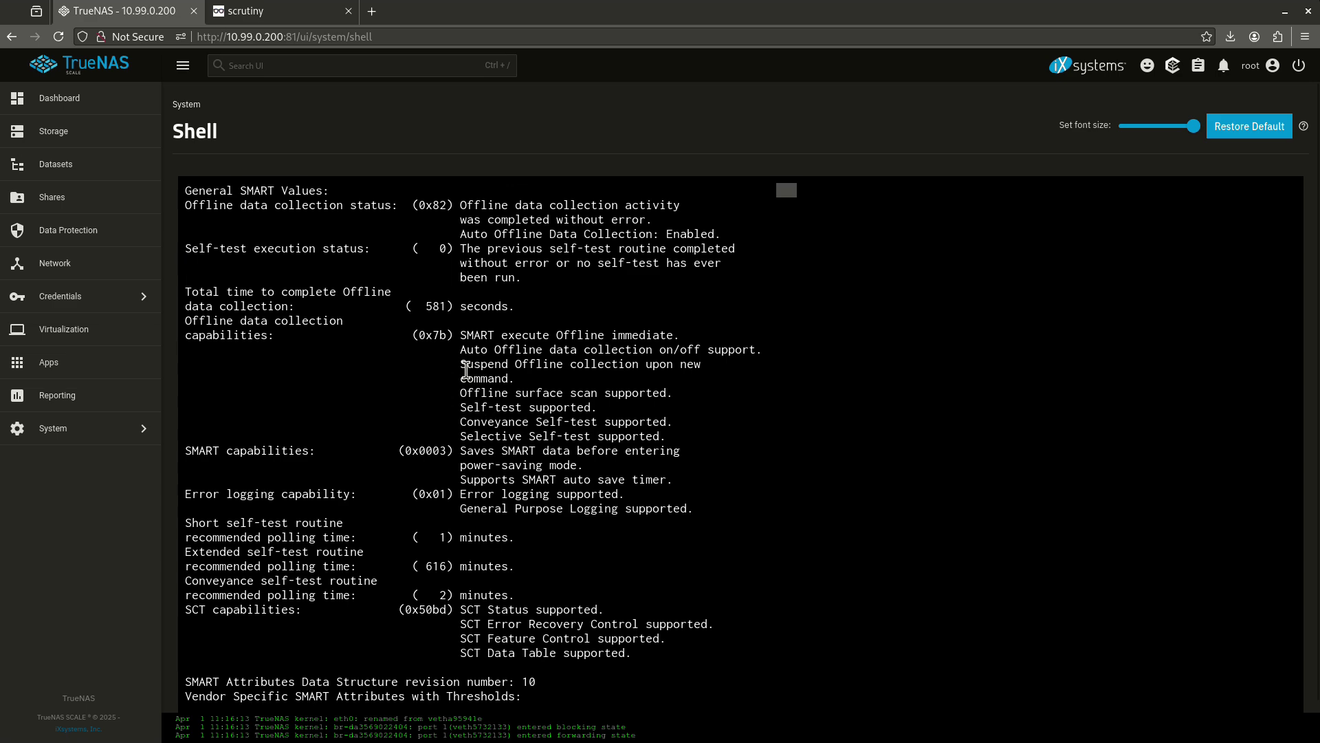
{"action": "scroll", "coordinate": [466, 370], "scroll_direction": "up", "scroll_amount": 9}
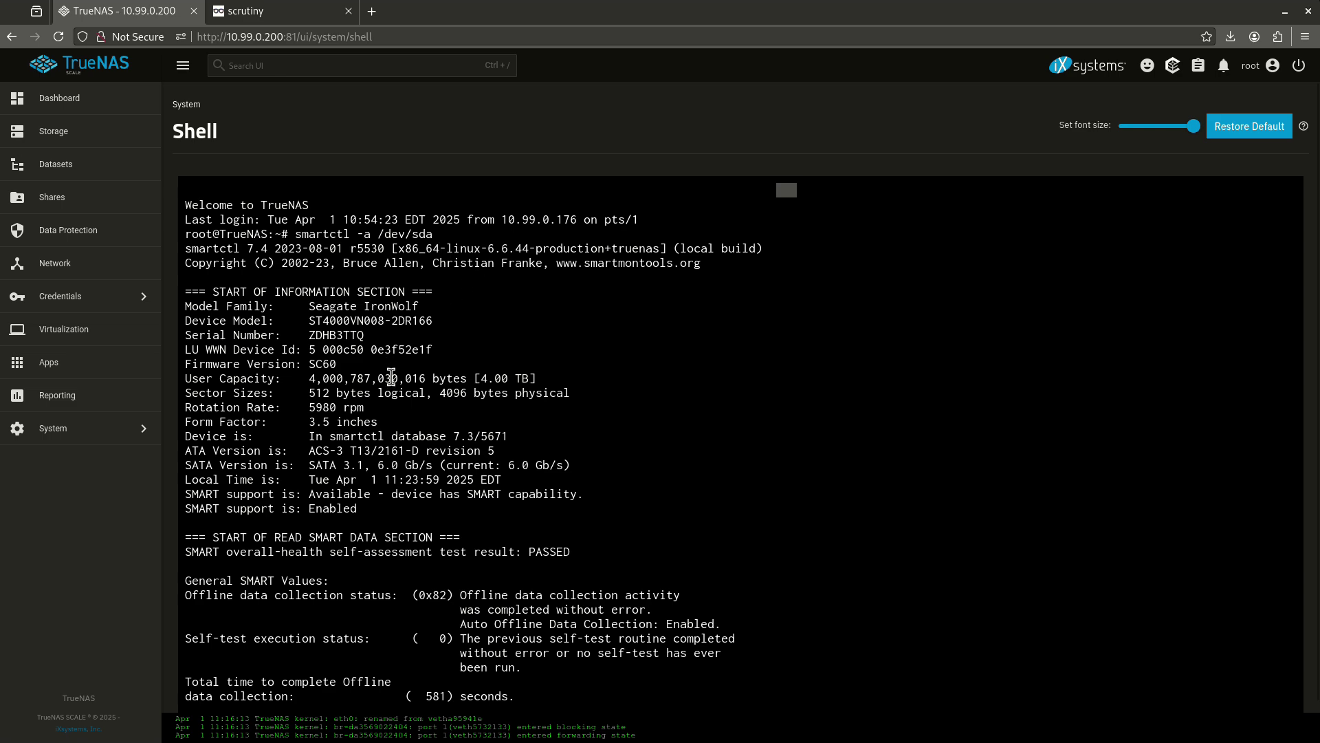
{"action": "scroll", "coordinate": [444, 443], "scroll_direction": "down", "scroll_amount": 1}
{"action": "scroll", "coordinate": [389, 364], "scroll_direction": "down", "scroll_amount": 2}
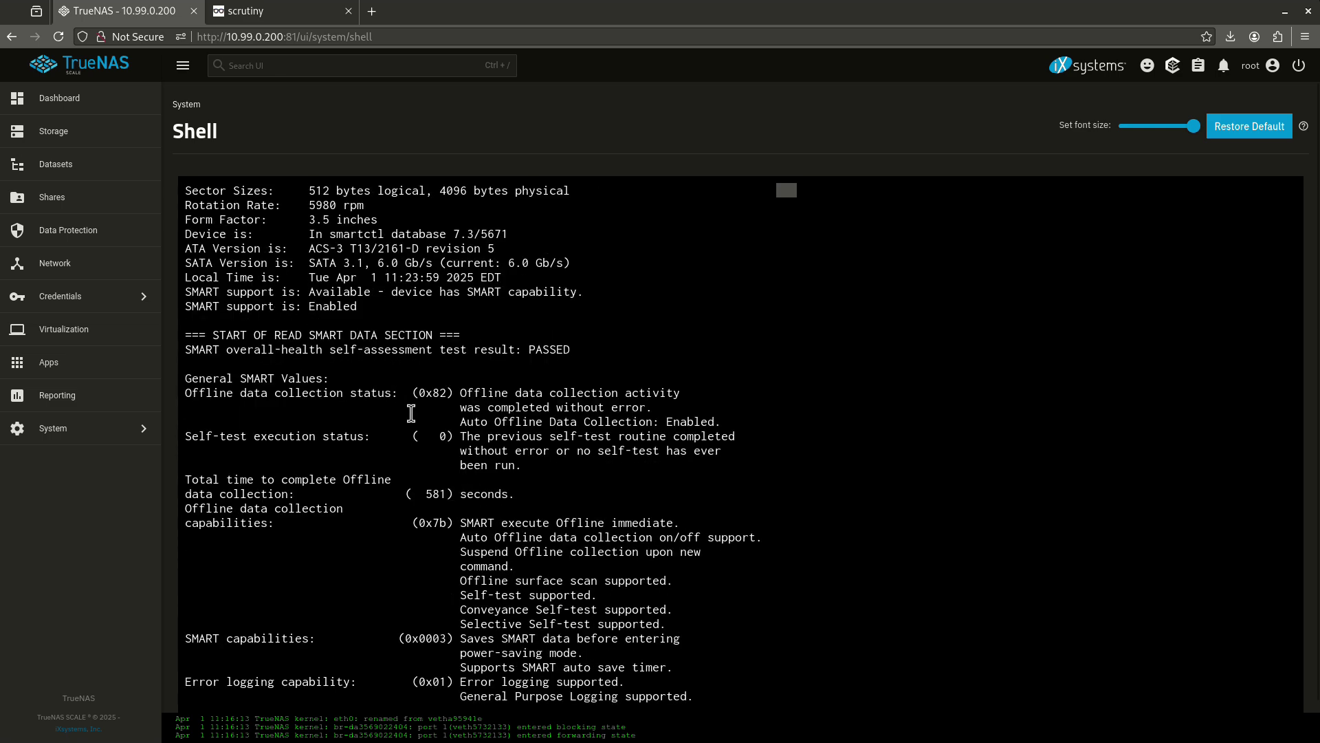
{"action": "scroll", "coordinate": [561, 495], "scroll_direction": "down", "scroll_amount": 2}
{"action": "scroll", "coordinate": [554, 473], "scroll_direction": "down", "scroll_amount": 10}
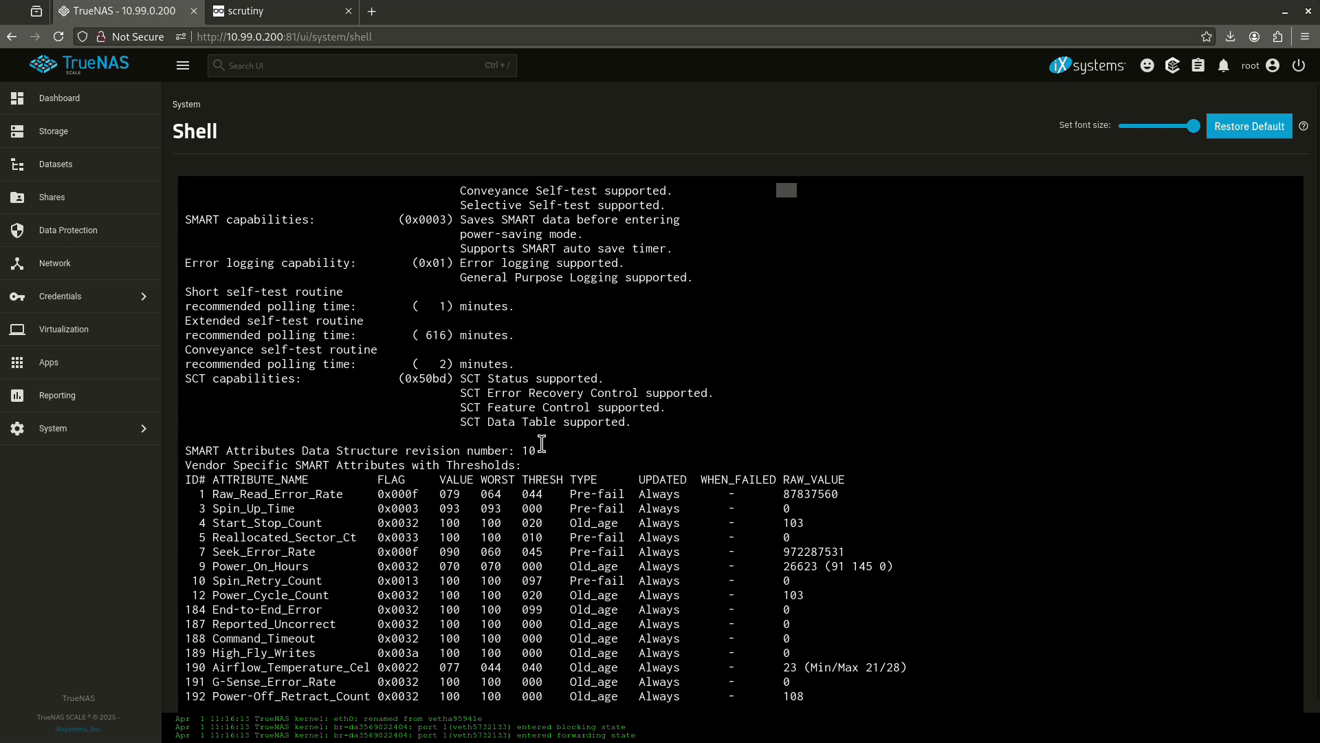
{"action": "scroll", "coordinate": [516, 424], "scroll_direction": "down", "scroll_amount": 5}
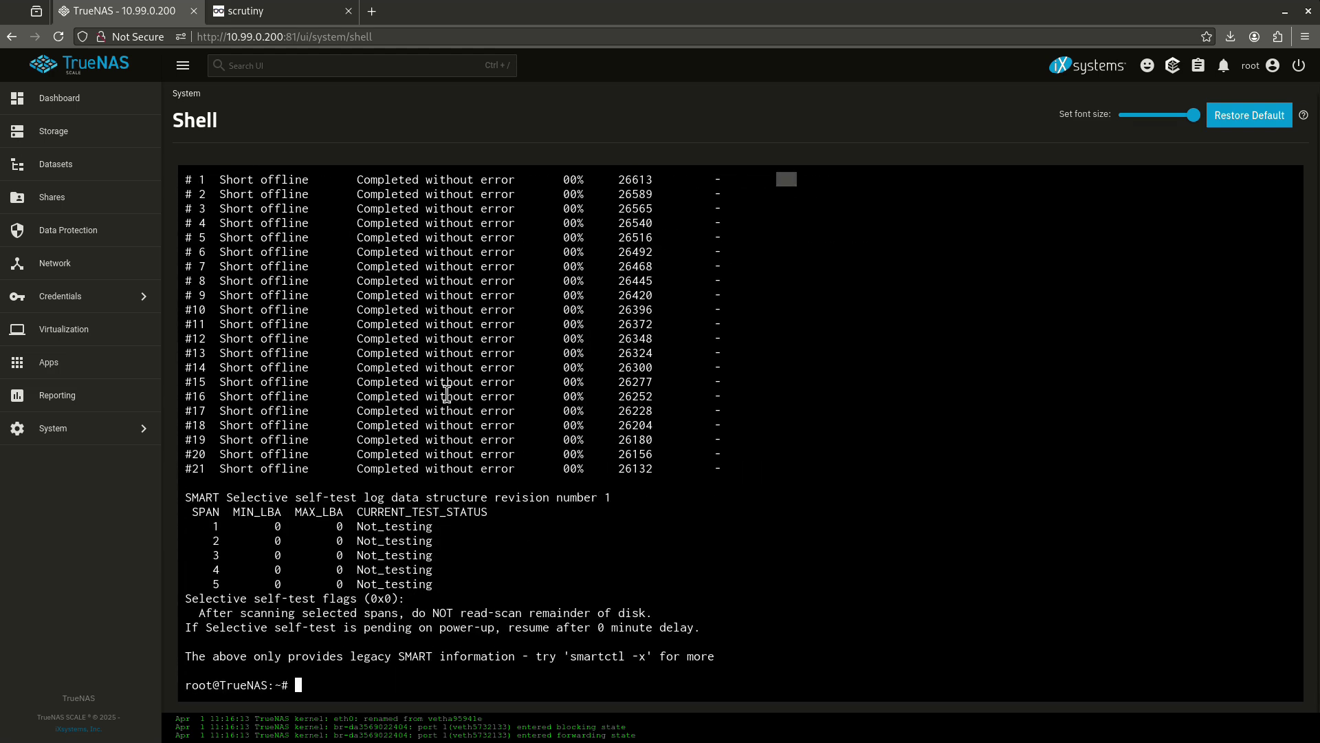
{"action": "left_click", "coordinate": [278, 15]}
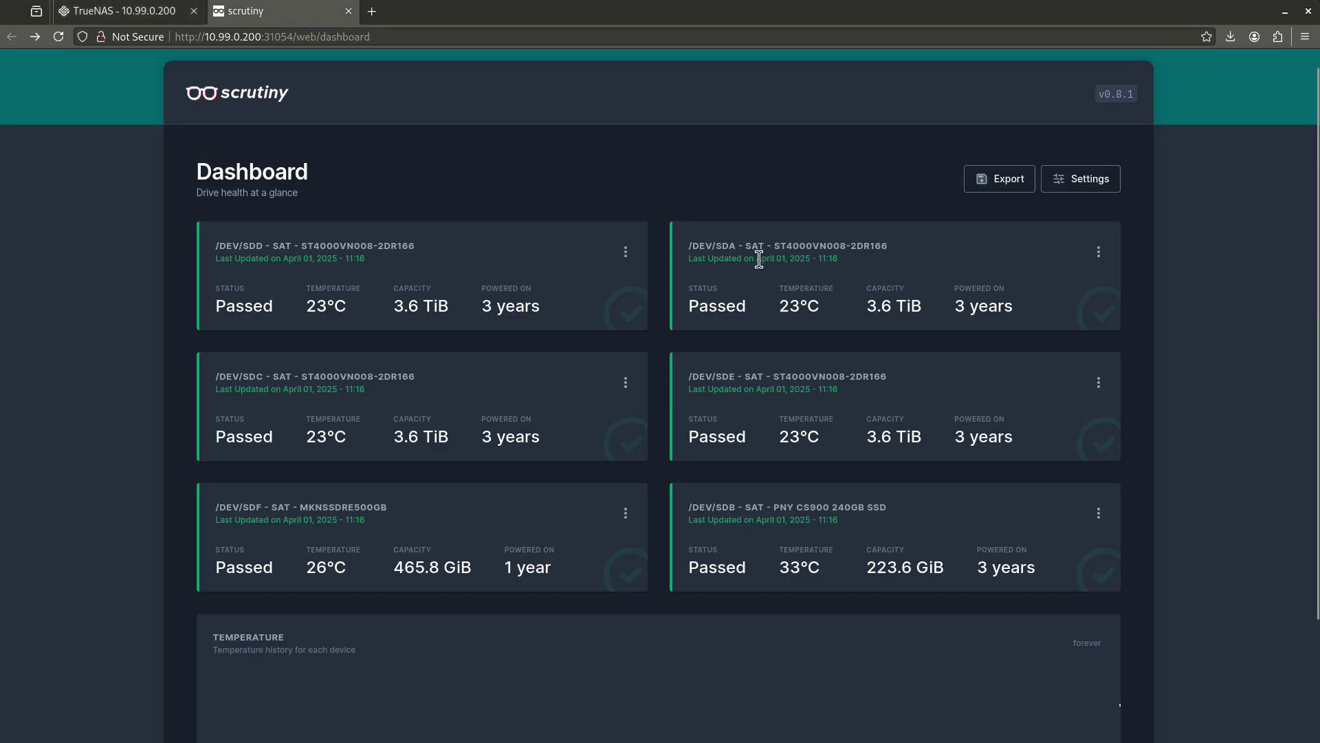